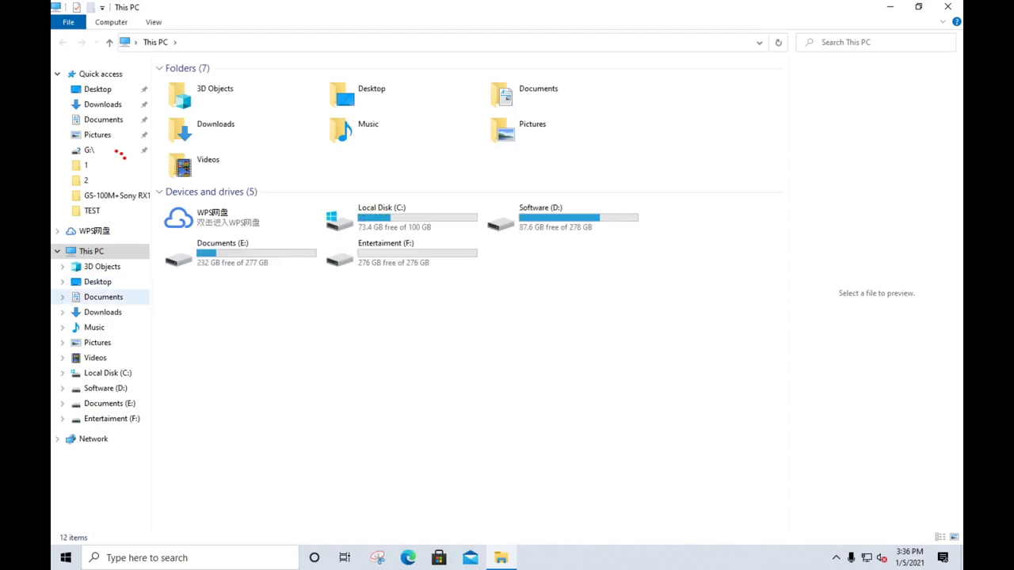
Open the TEST folder inside the Test folder on the Software (D:) drive.
left_click(106, 388)
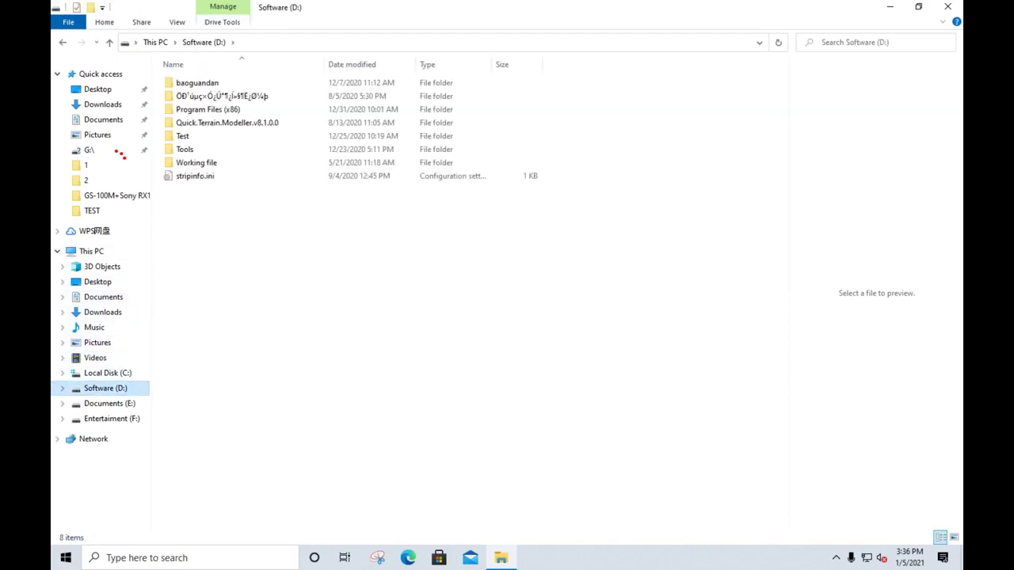
left_click(182, 136)
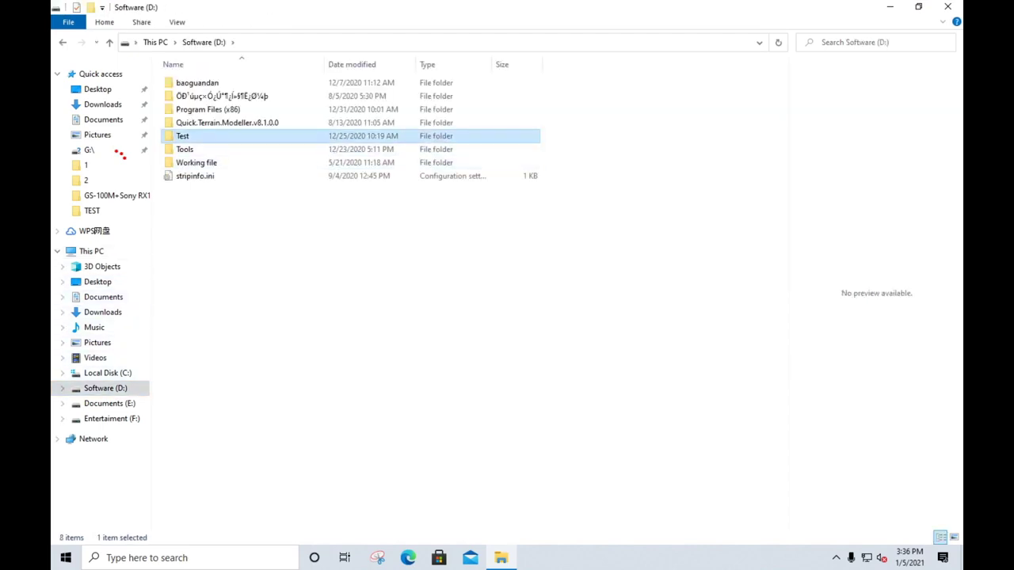
double_click(183, 136)
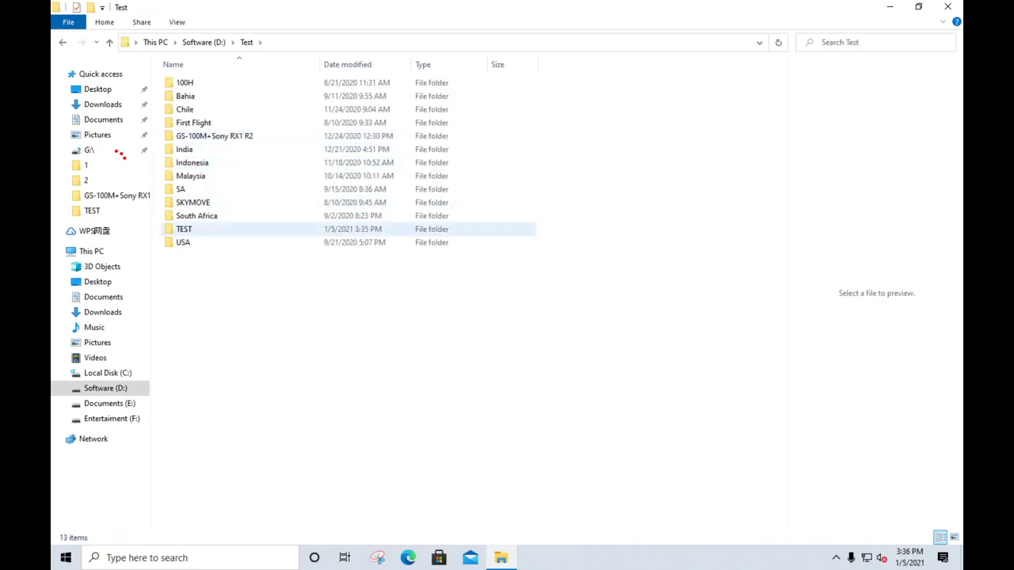
double_click(184, 229)
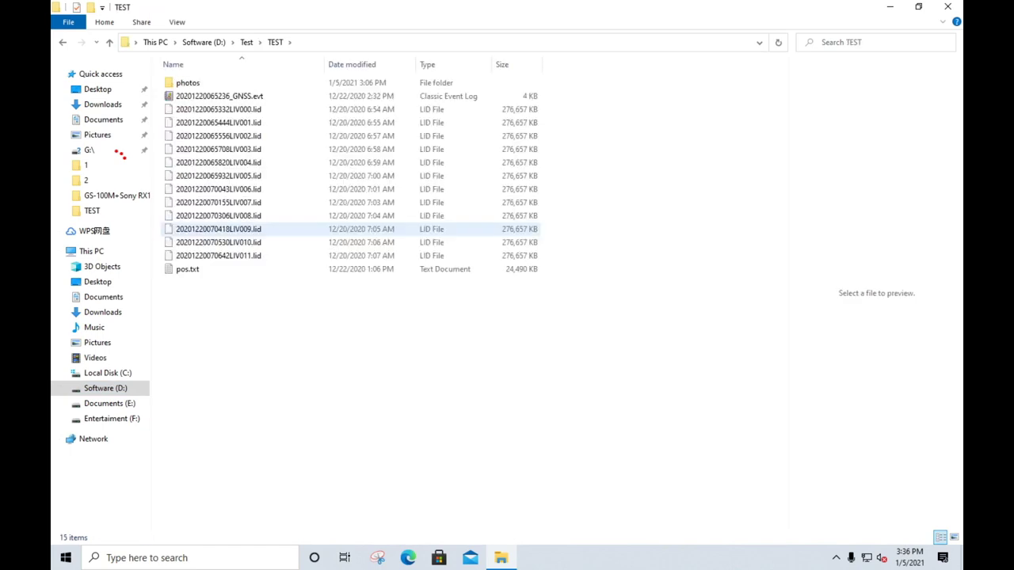
Look through the TEST folder's contents: the photos subfolder, the GNSS event file, the LID files and pos.txt.
left_click(187, 82)
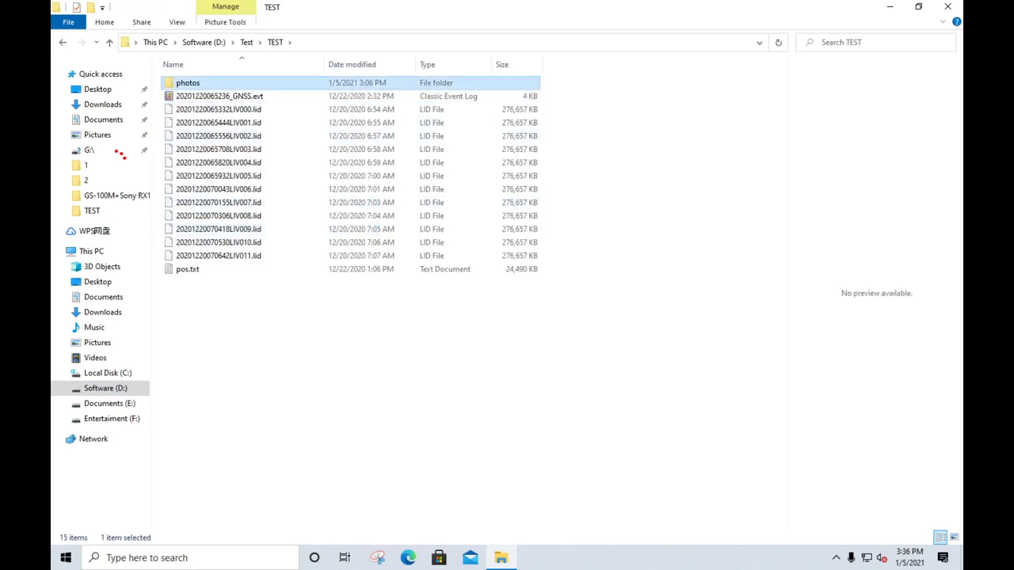
double_click(188, 83)
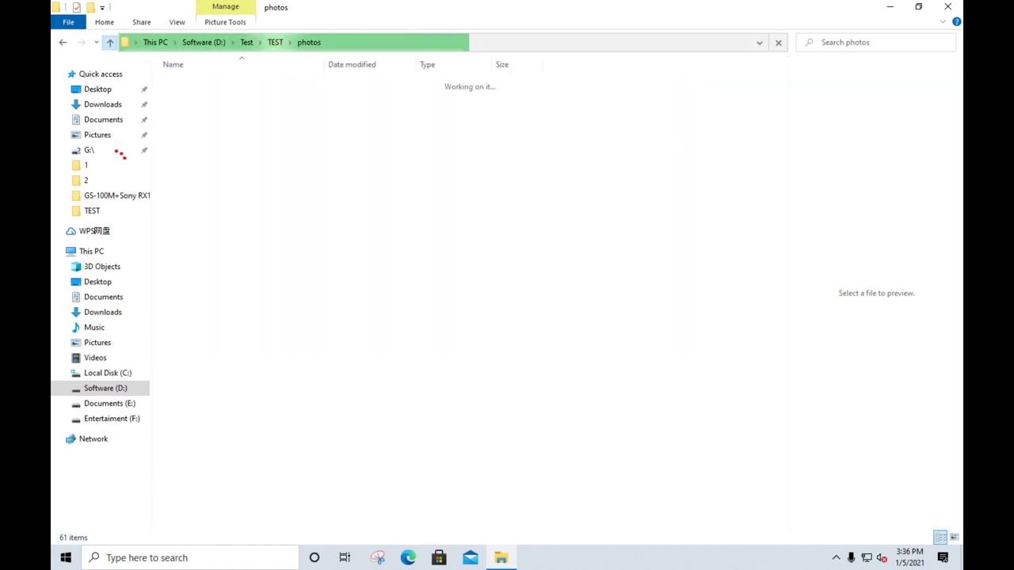
left_click(219, 96)
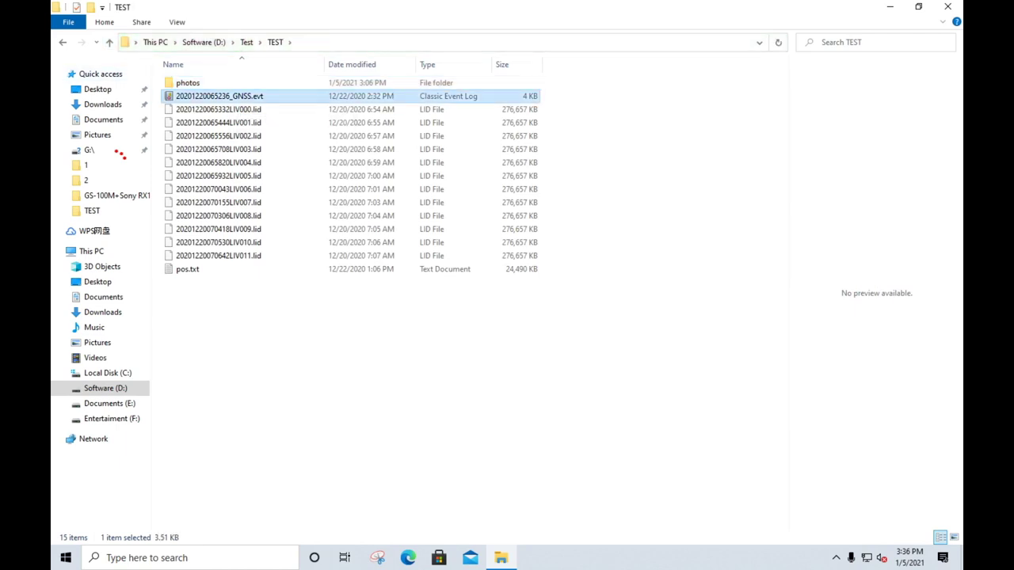
left_click(218, 110)
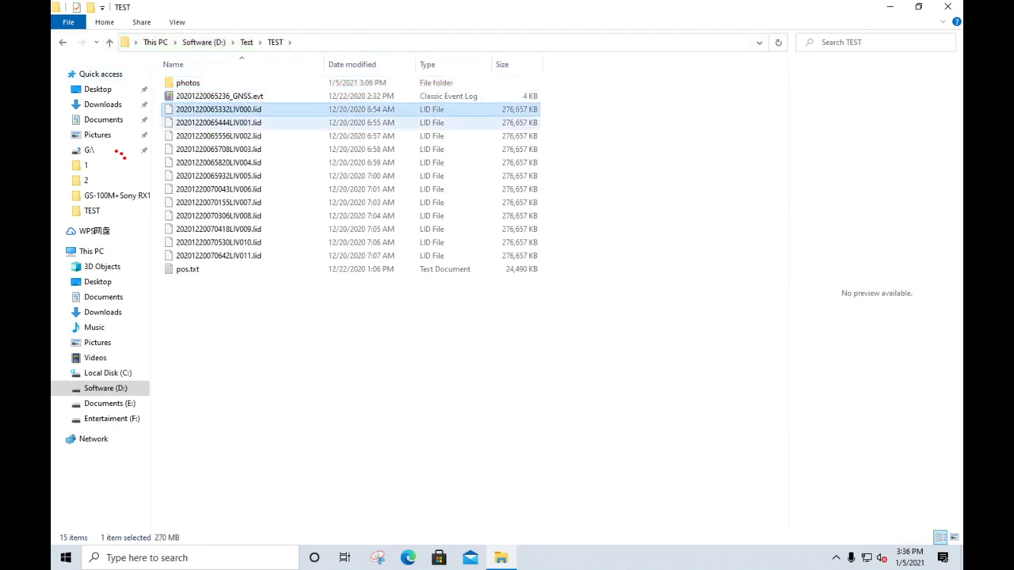
key("Down")
key("Down")
key("Down")
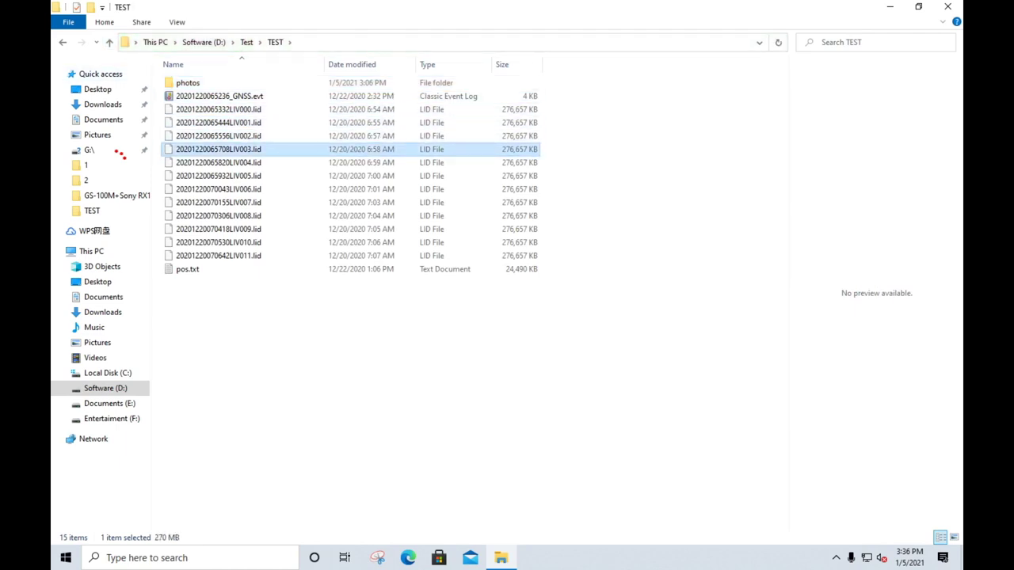
key("Down")
key("Down")
key("Down")
key("Down")
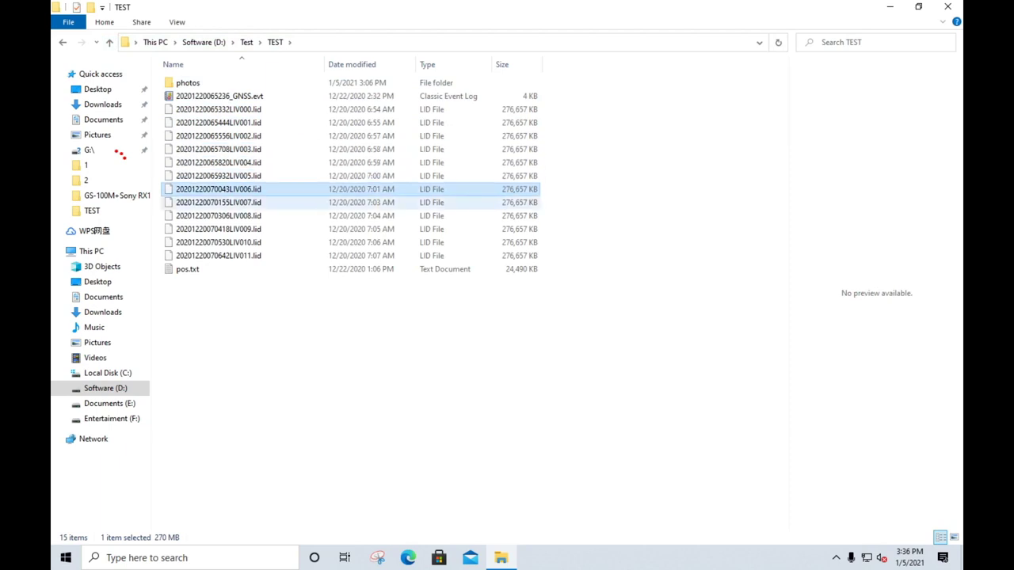
key("Down")
key("Down")
key("Down")
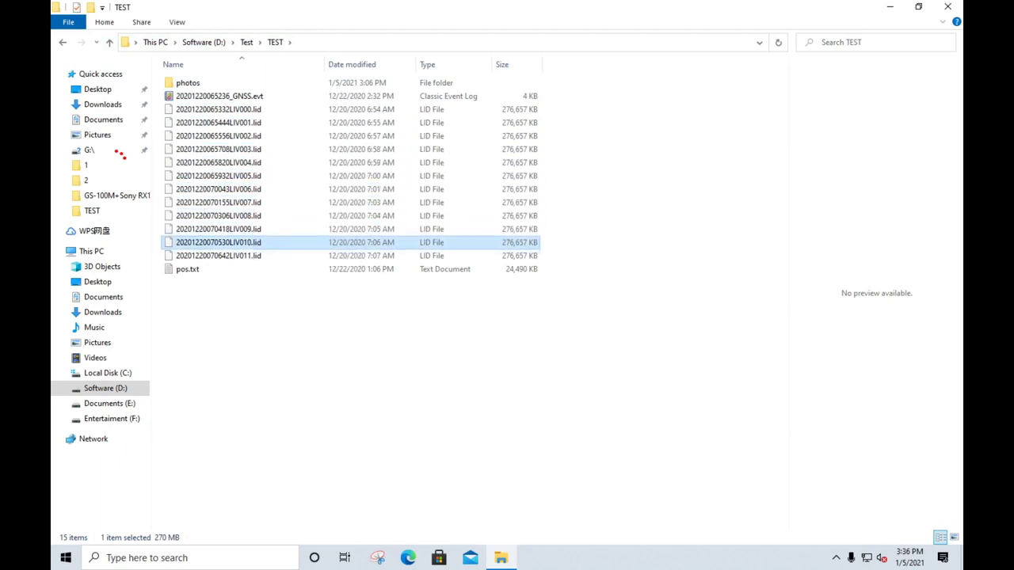
key("Down")
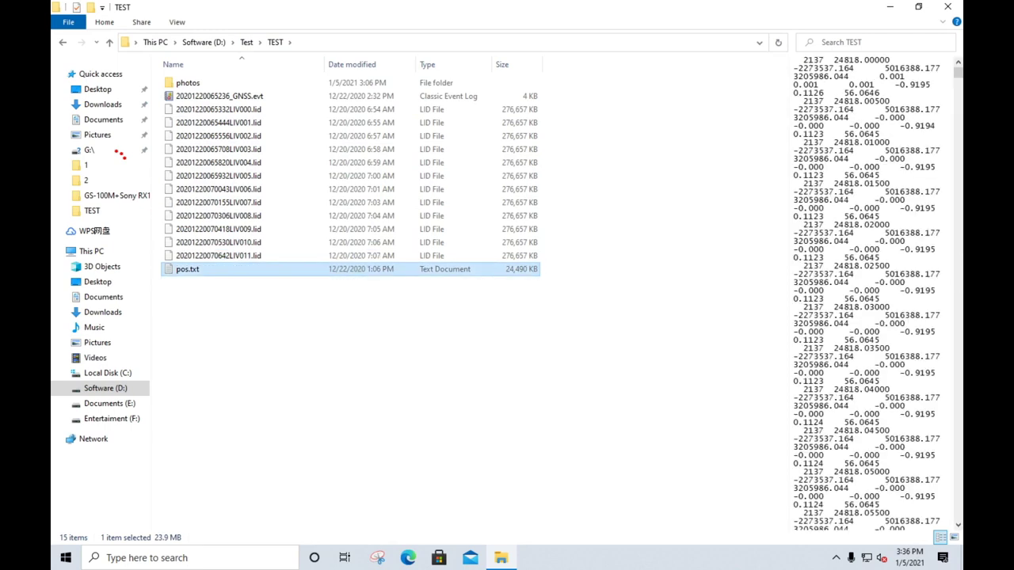
Go to the desktop, find the installation folder of the gAirHawk shortcut and open gAirHawkOption.cfg from it in UltraEdit.
left_click(889, 6)
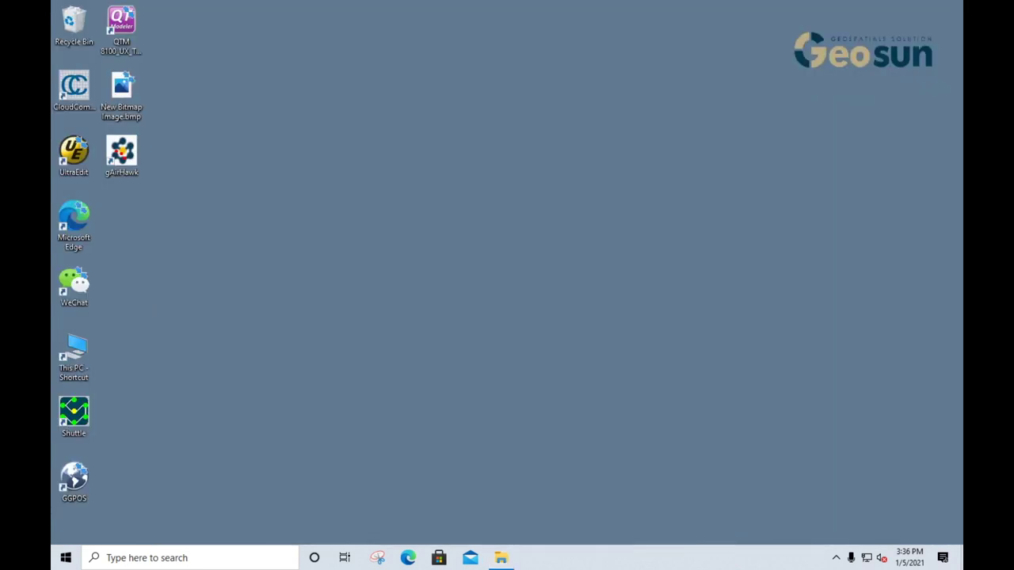
right_click(466, 190)
left_click(506, 226)
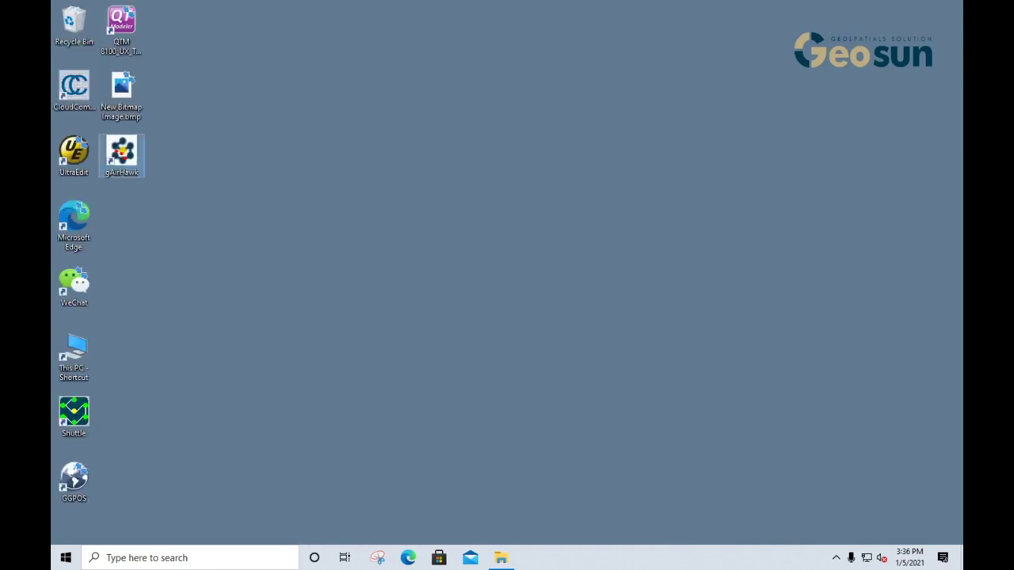
right_click(121, 155)
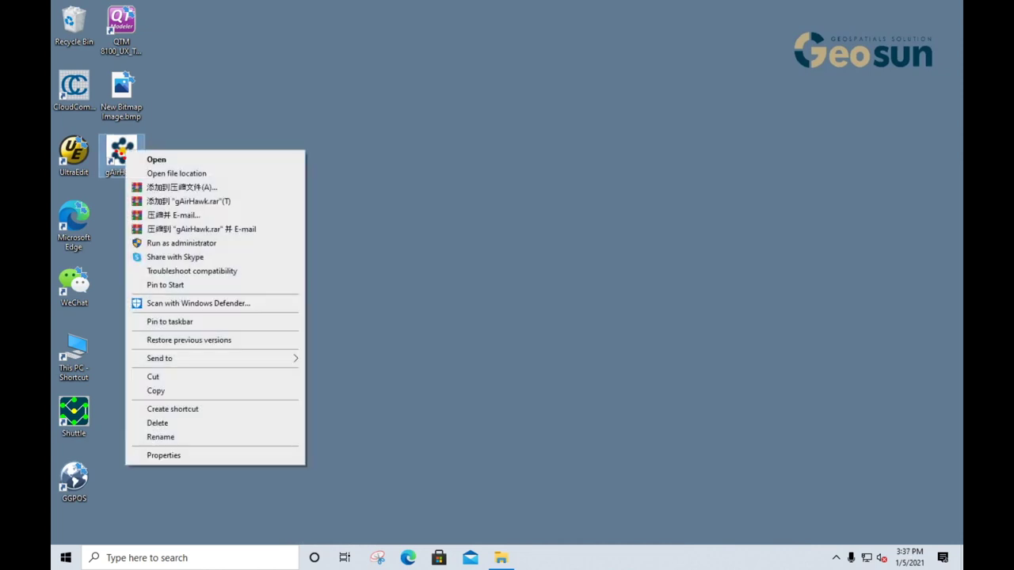
left_click(159, 454)
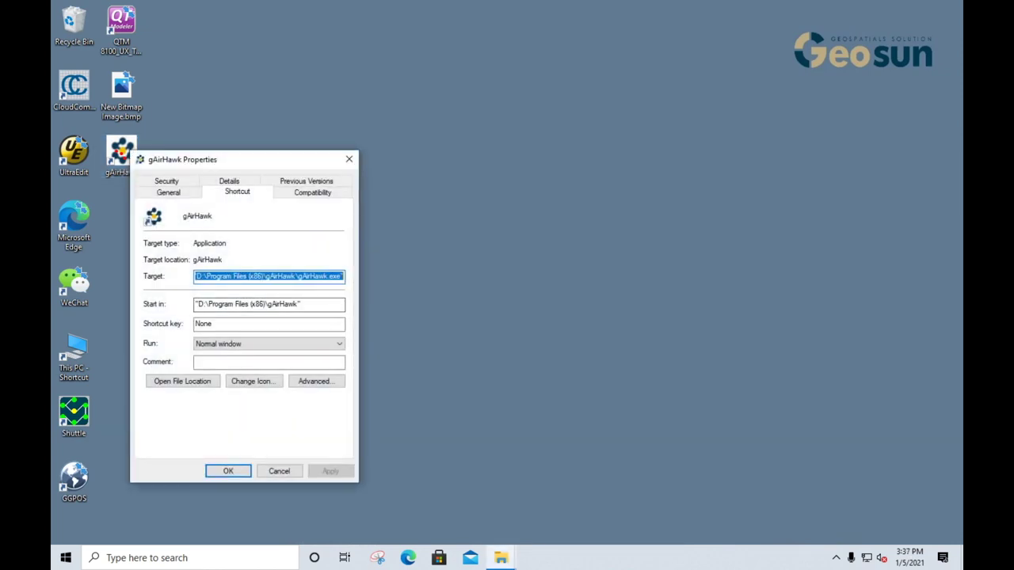
left_click(183, 381)
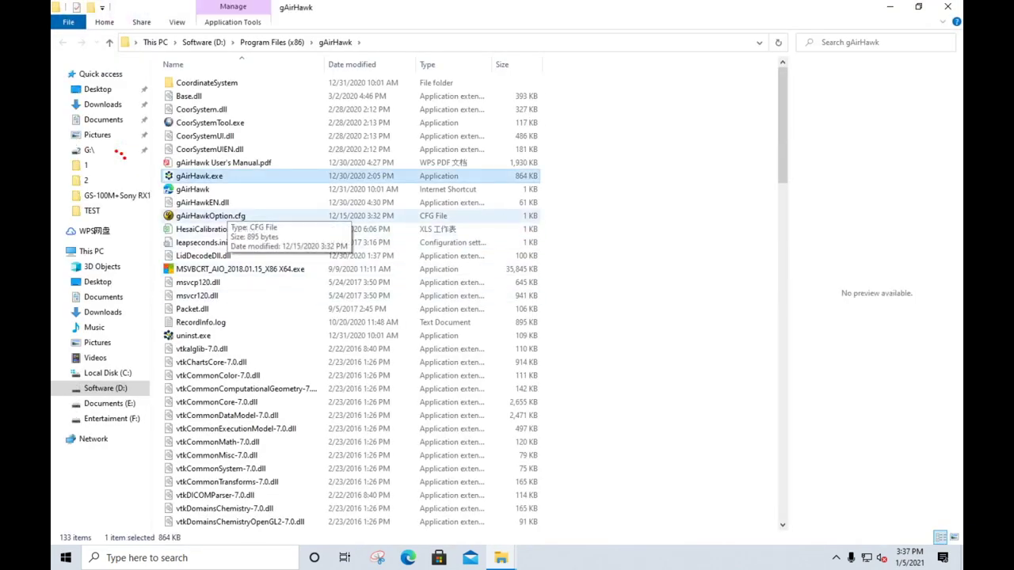
left_click(227, 215)
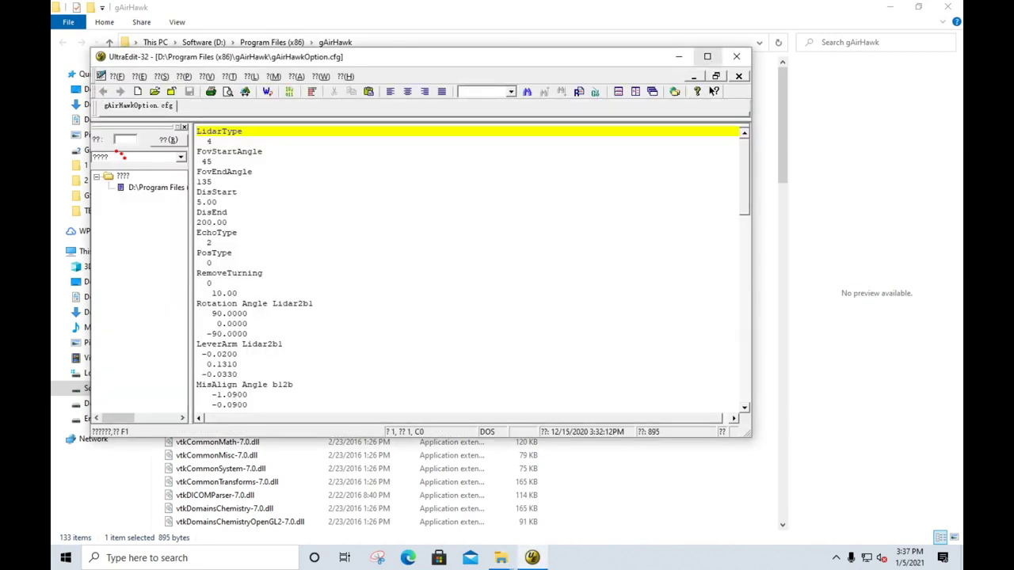
Clear the editor and shortcut properties out of the way and launch gAirHawk from the desktop.
left_click(678, 57)
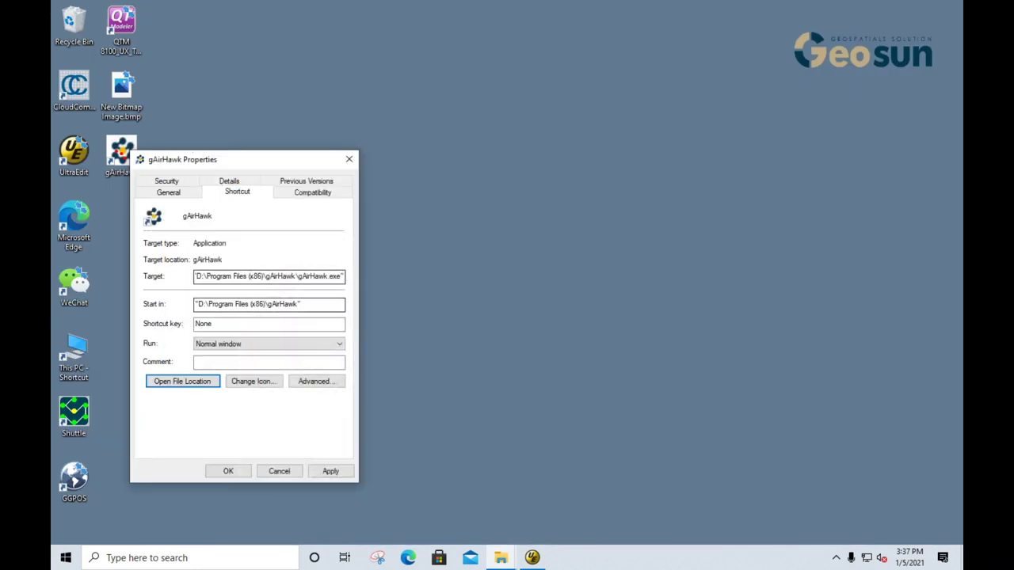
left_click(349, 159)
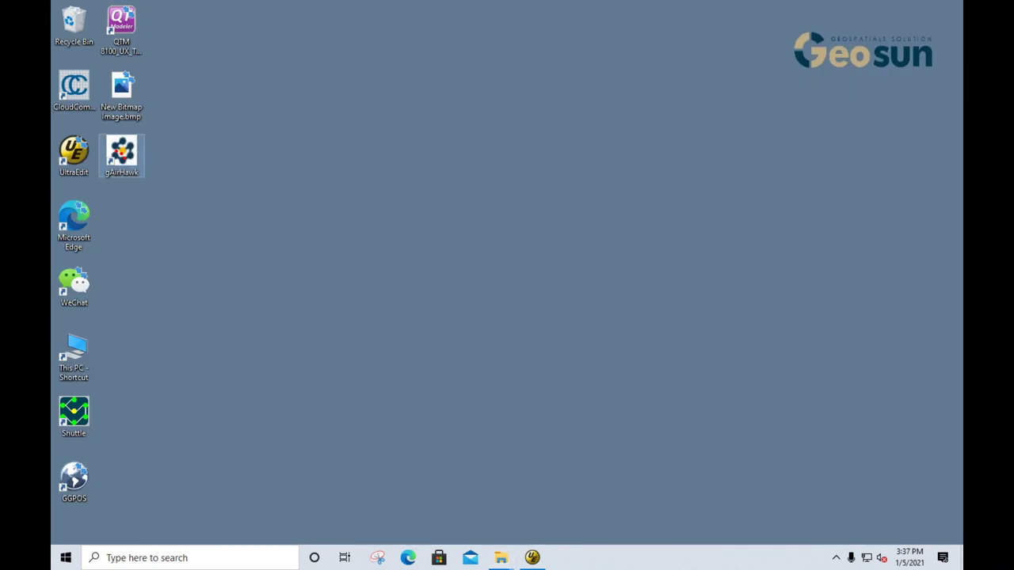
double_click(121, 152)
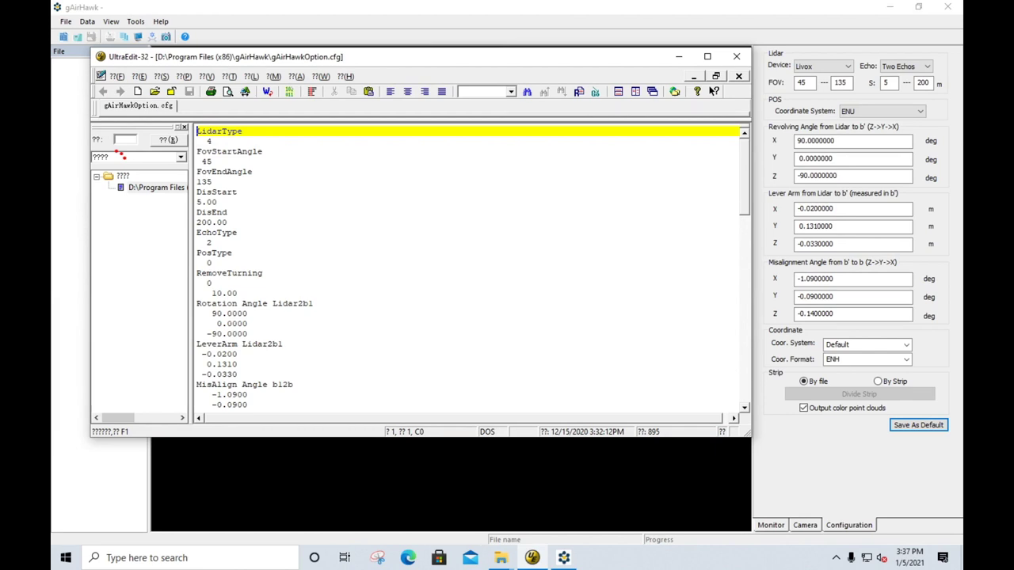
Compare the rotation angle, lever arm and misalignment angle entries in gAirHawkOption.cfg with gAirHawk's configuration values.
left_click_drag(605, 61, 618, 65)
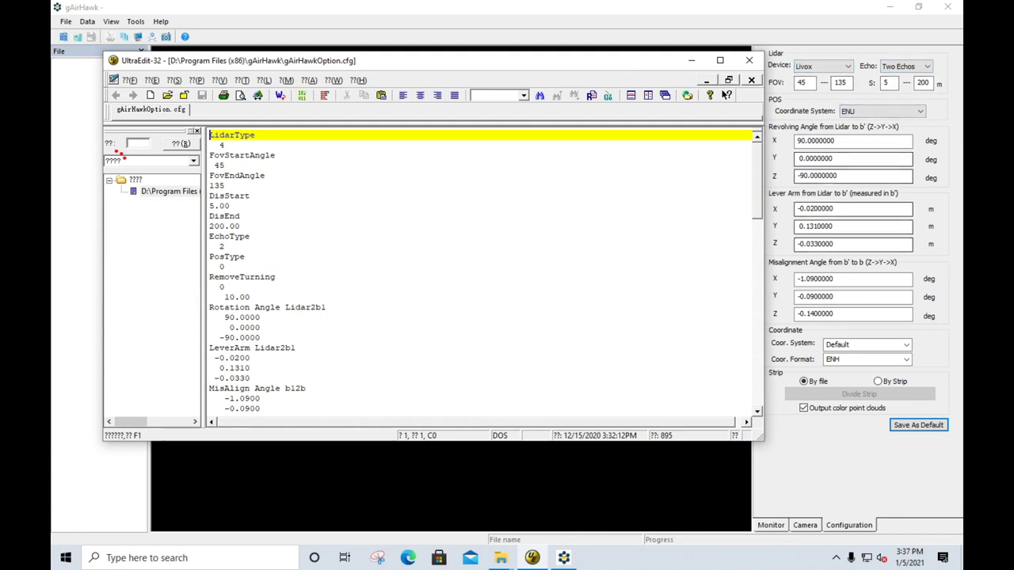
left_click_drag(210, 307, 262, 318)
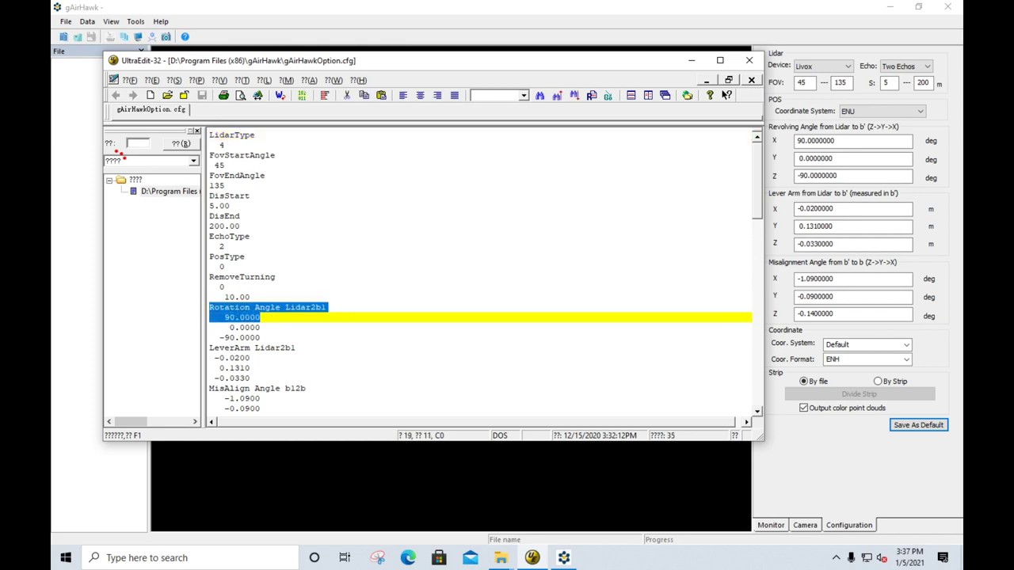
left_click(262, 327)
left_click_drag(210, 308, 262, 415)
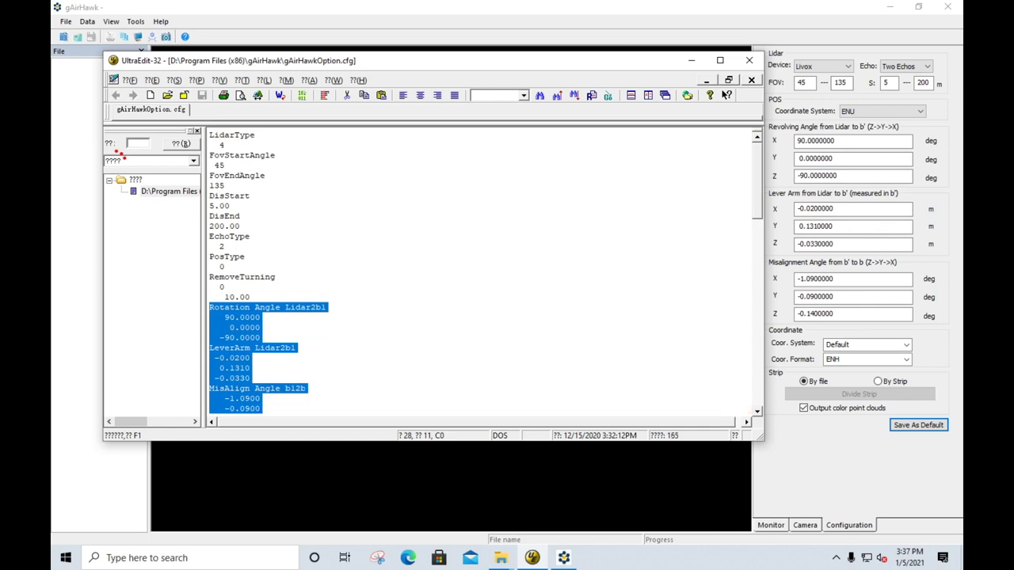
scroll(480, 273, "down", 2)
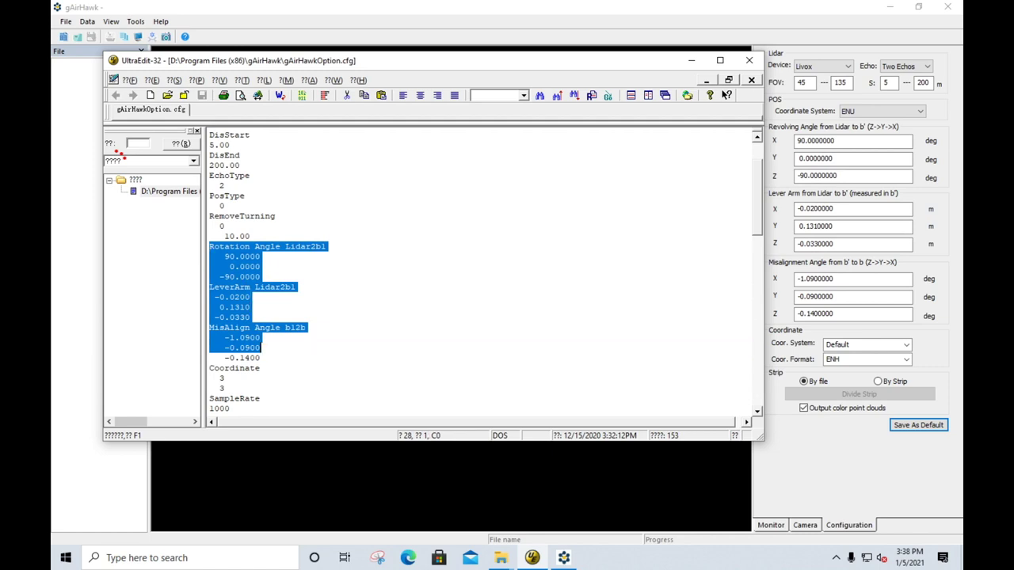
Try to extend the selected calibration block to include the third misalignment angle, -0.1400.
left_click_drag(261, 348, 262, 359)
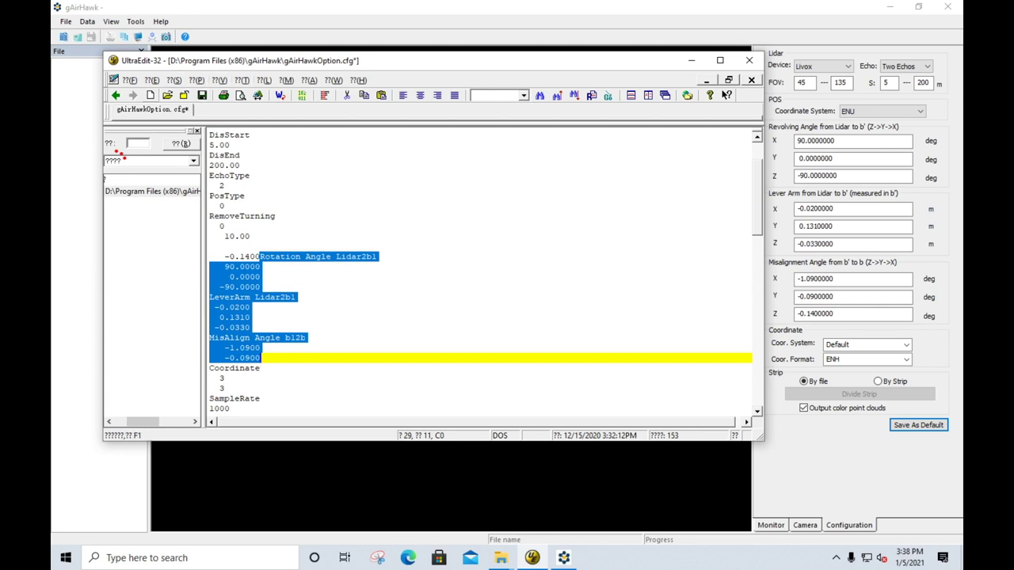
left_click(117, 96)
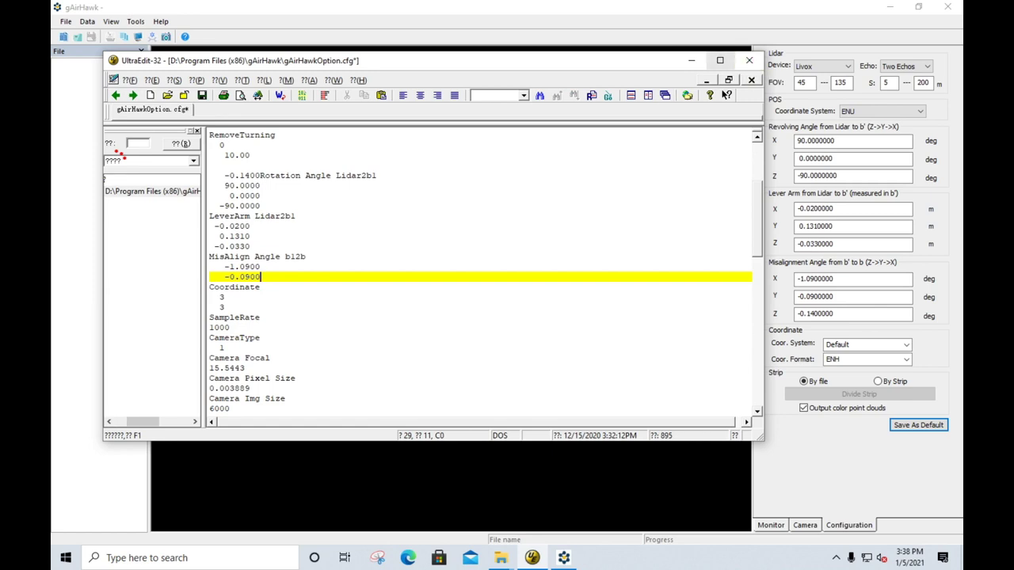
Copy the misplaced value -0.1400 in front of the Rotation Angle Lidar2b1 heading and delete it there.
key("Up")
key("Up")
key("Up")
key("Up")
key("Up")
key("Up")
key("Up")
key("Up")
key("Up")
key("Up")
key("shift+Left")
key("shift+Left")
key("shift+Left")
key("shift+Left")
key("shift+Left")
key("shift+Left")
key("shift+Left")
key("shift+Left")
key("ctrl+c")
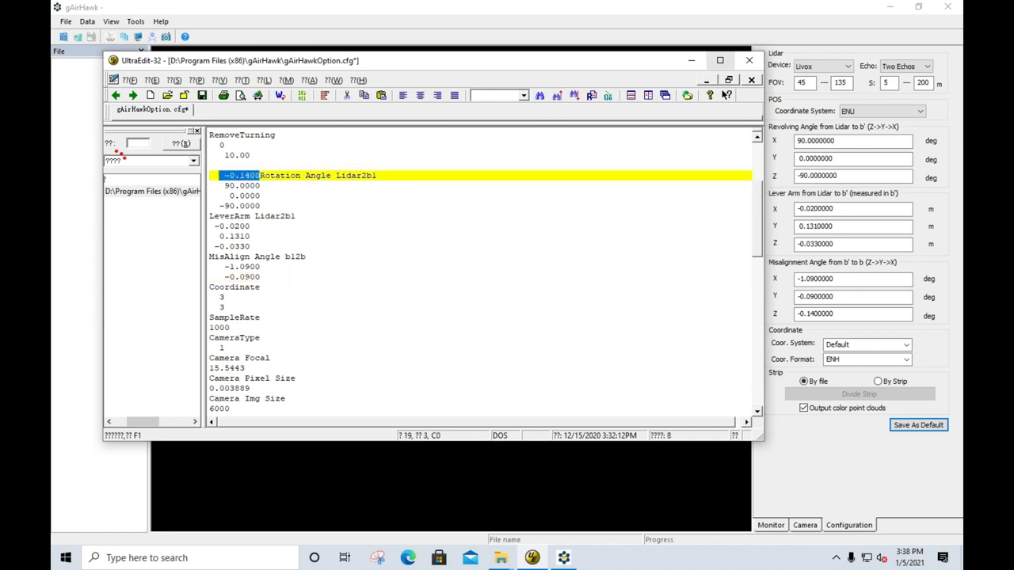
key("Delete")
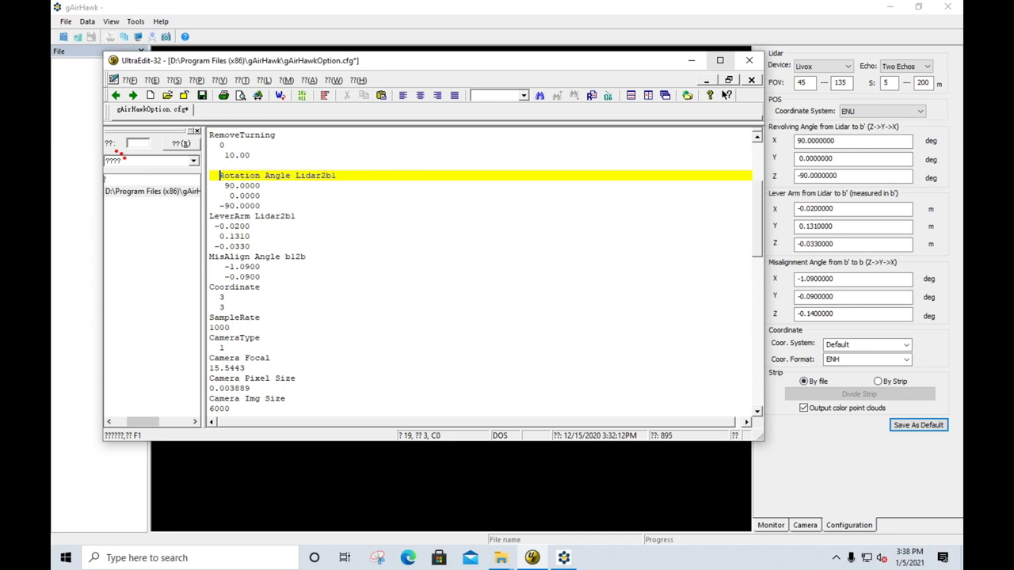
Insert -0.1400 on its own line as the third MisAlign Angle b12b value, below -0.0900.
key("Down")
key("Down")
key("Down")
key("Down")
key("Down")
key("Down")
key("Down")
key("Down")
key("Down")
key("Down")
key("End")
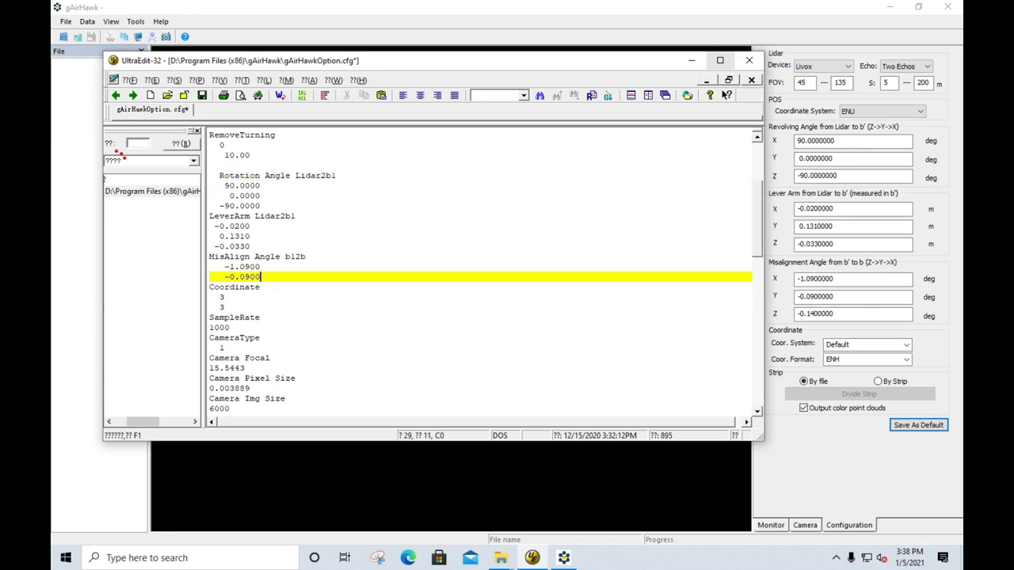
key("Return")
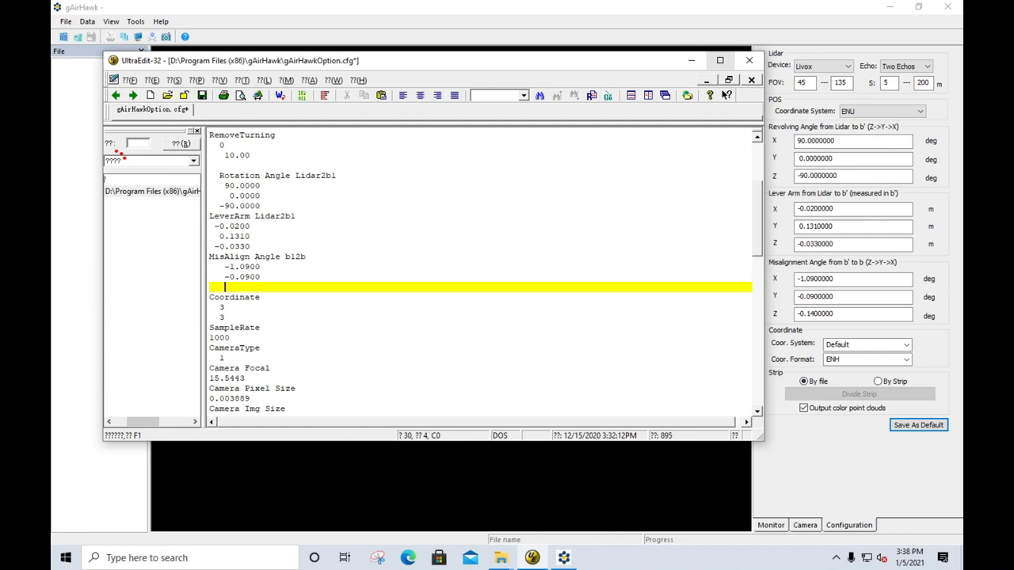
key("ctrl+v")
key("Home")
key("BackSpace")
left_click(225, 318)
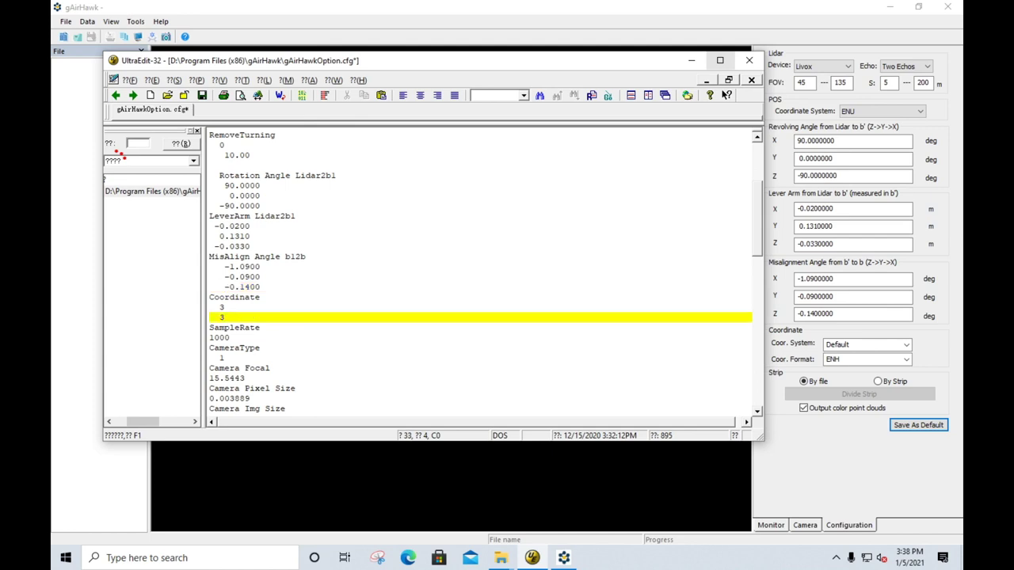
Remove the two leading spaces before the Rotation Angle Lidar2b1 heading.
left_click(219, 175)
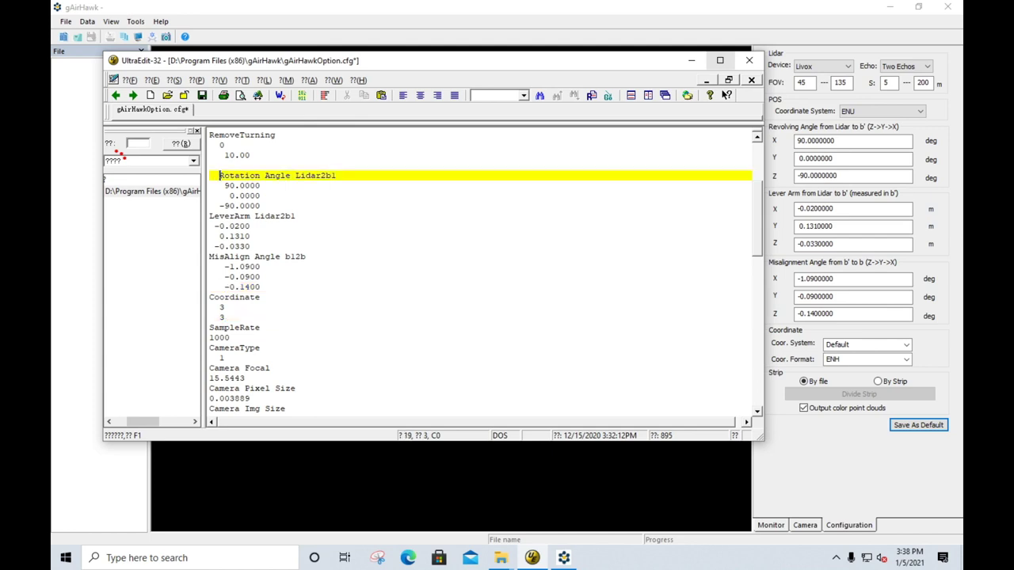
key("BackSpace")
key("BackSpace")
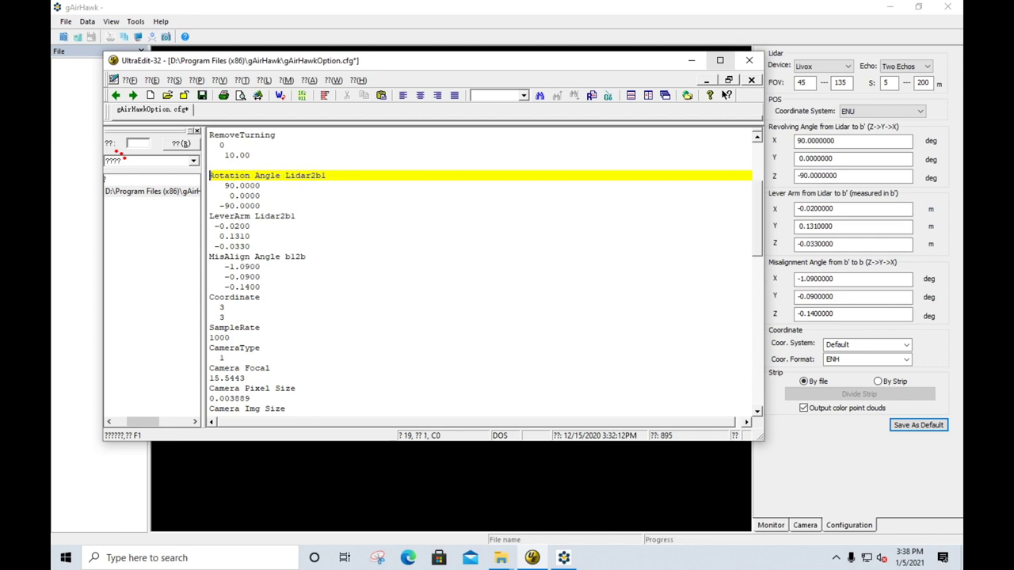
key("shift+End")
key("shift+Down")
left_click(261, 196)
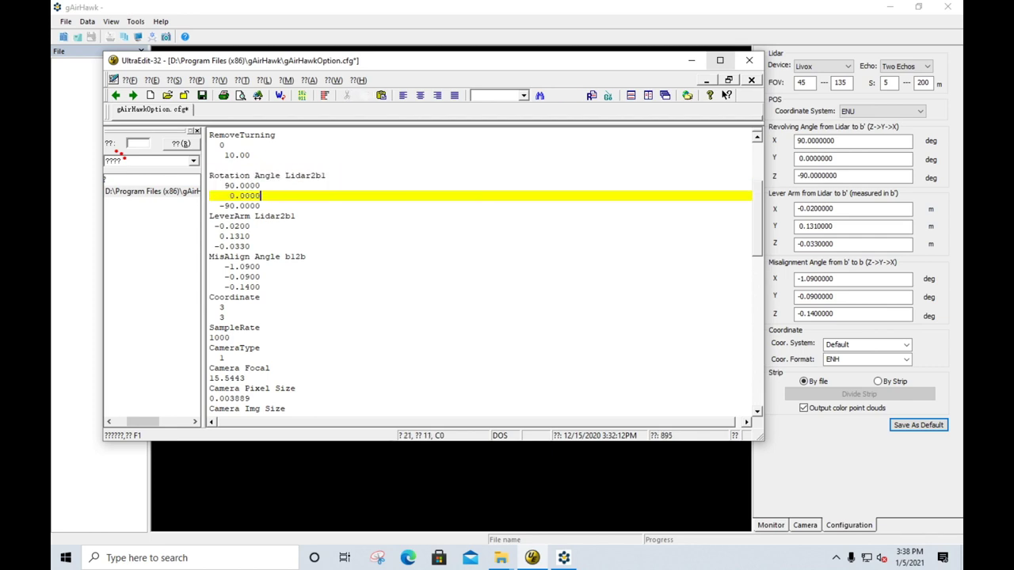
Compare the Lidar2b1 rotation angles and lever arm in gAirHawkOption.cfg with gAirHawk's LiDAR configuration values.
left_click_drag(225, 186, 261, 206)
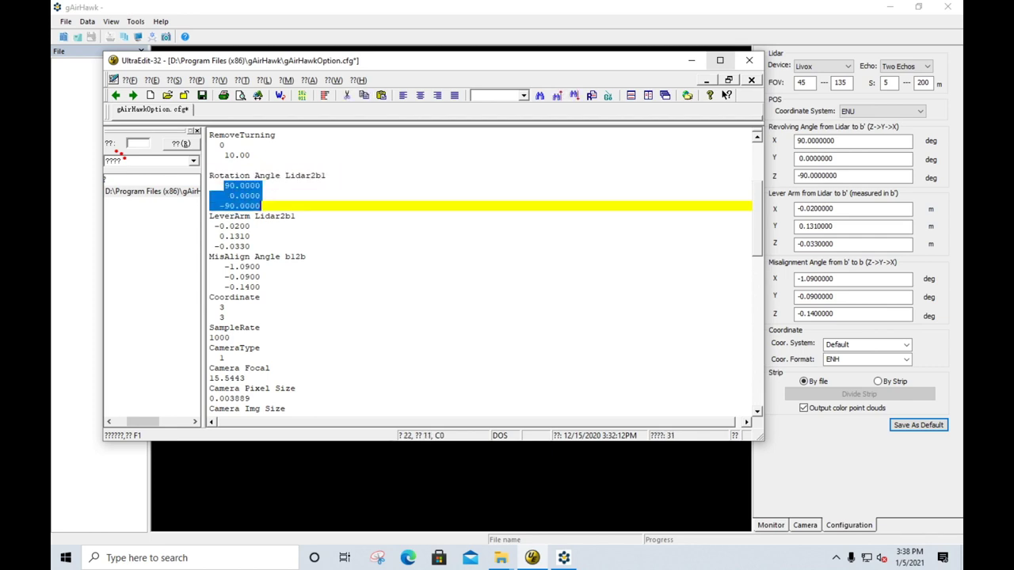
left_click(861, 188)
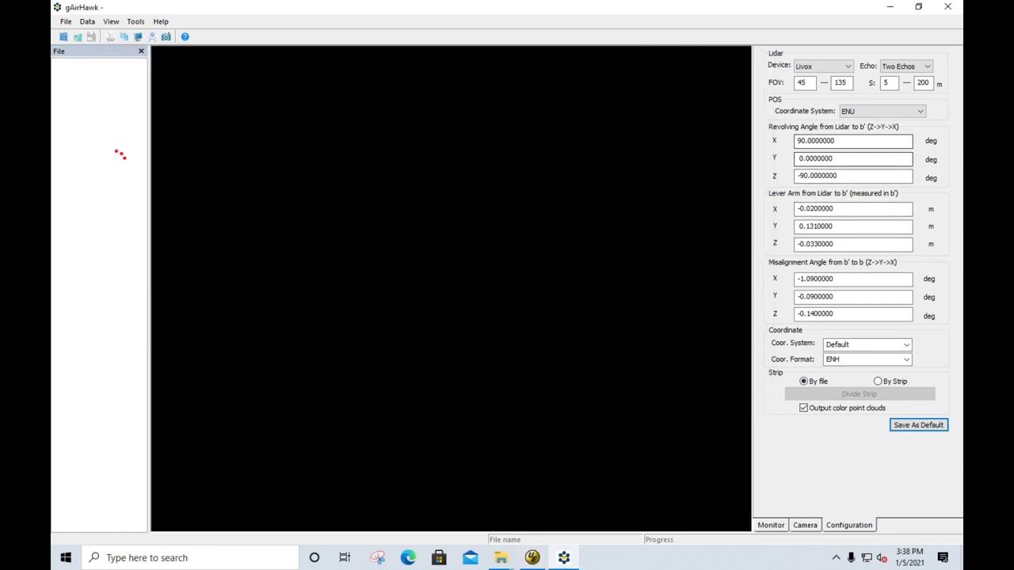
key("alt+Tab")
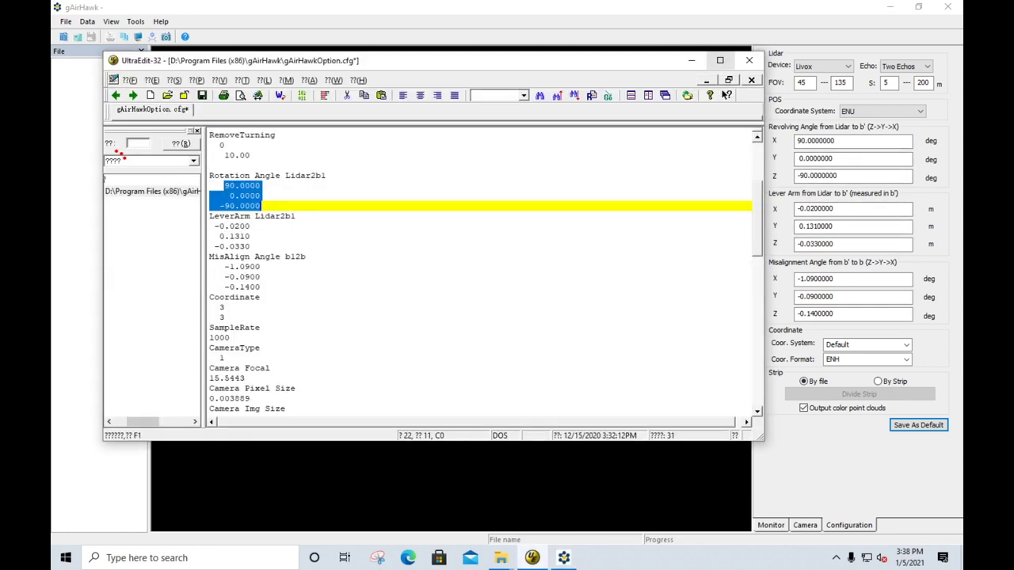
left_click_drag(210, 216, 251, 246)
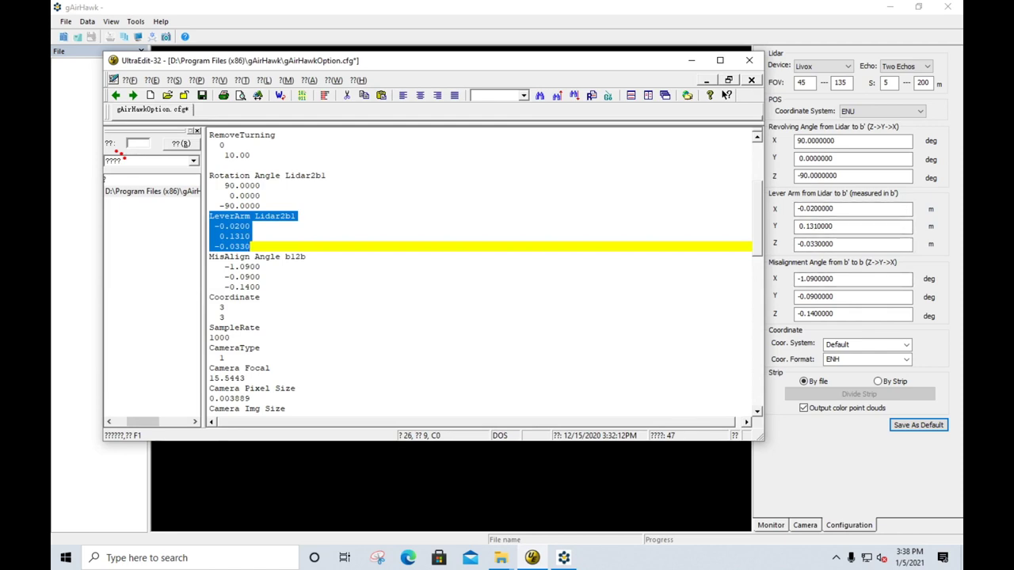
left_click(852, 193)
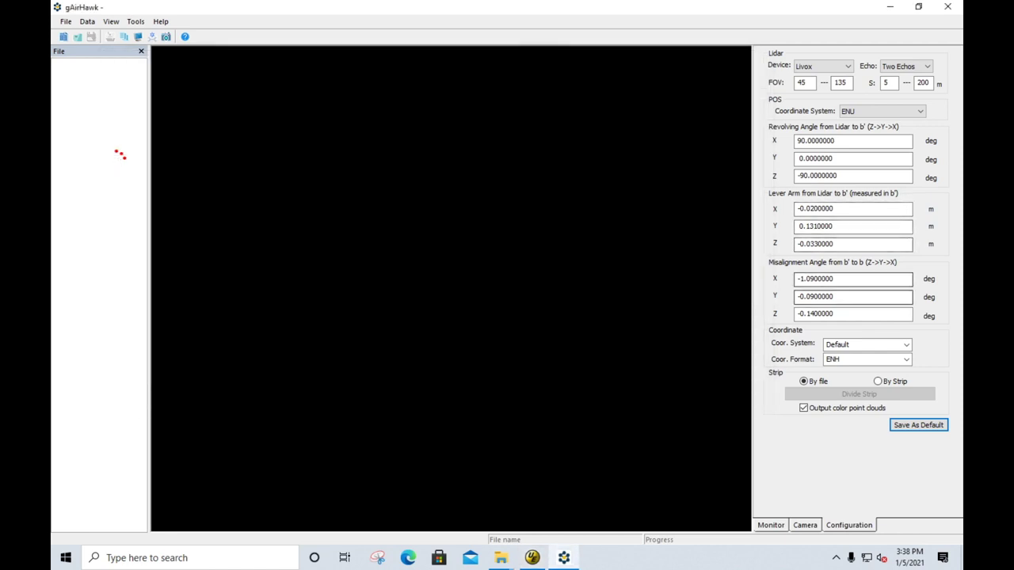
left_click(532, 557)
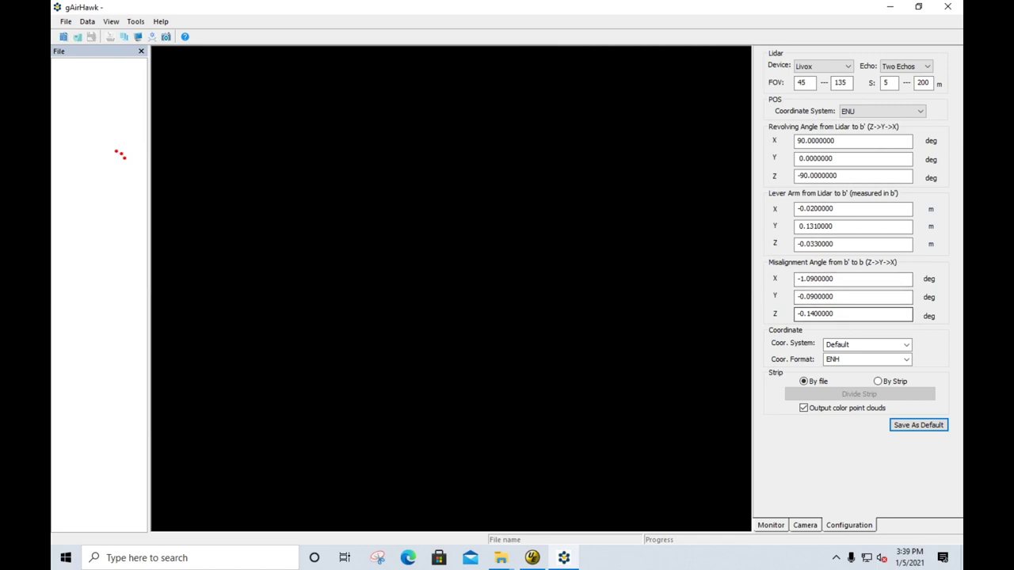
Show gAirHawk's camera settings and compare the focal length, pixel size, image size and exposure delay with gAirHawkOption.cfg.
left_click(805, 525)
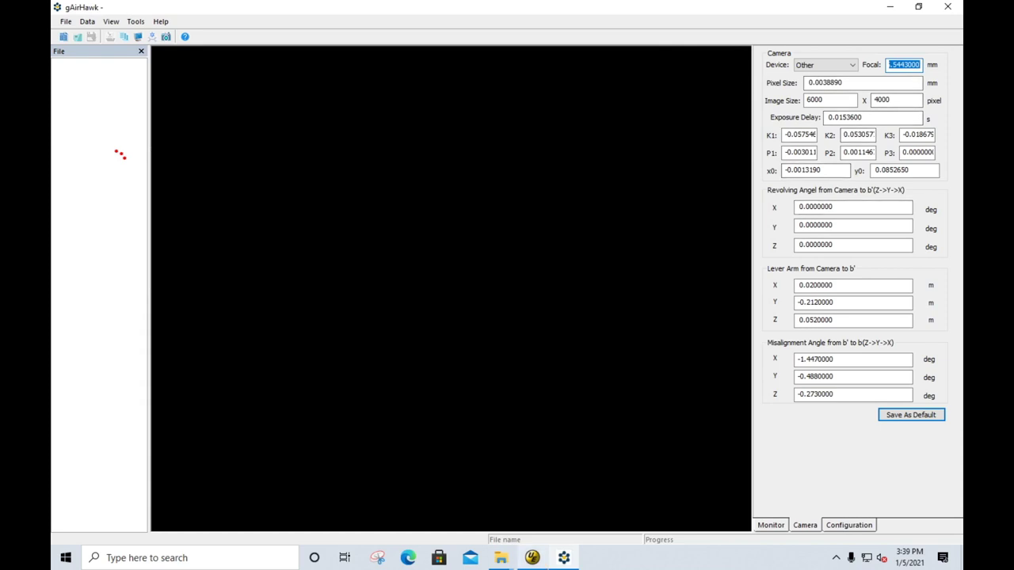
left_click(533, 557)
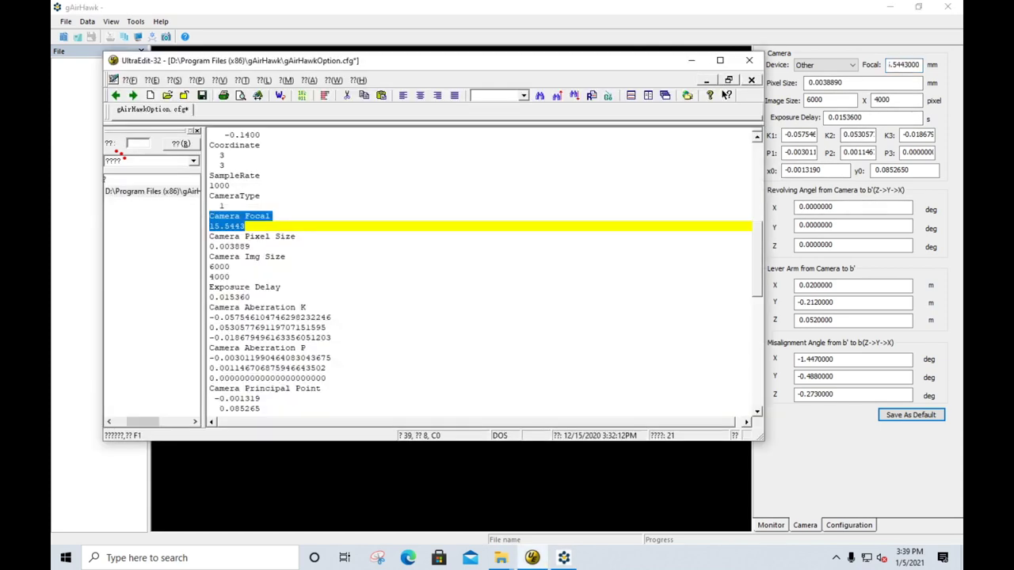
left_click(245, 237)
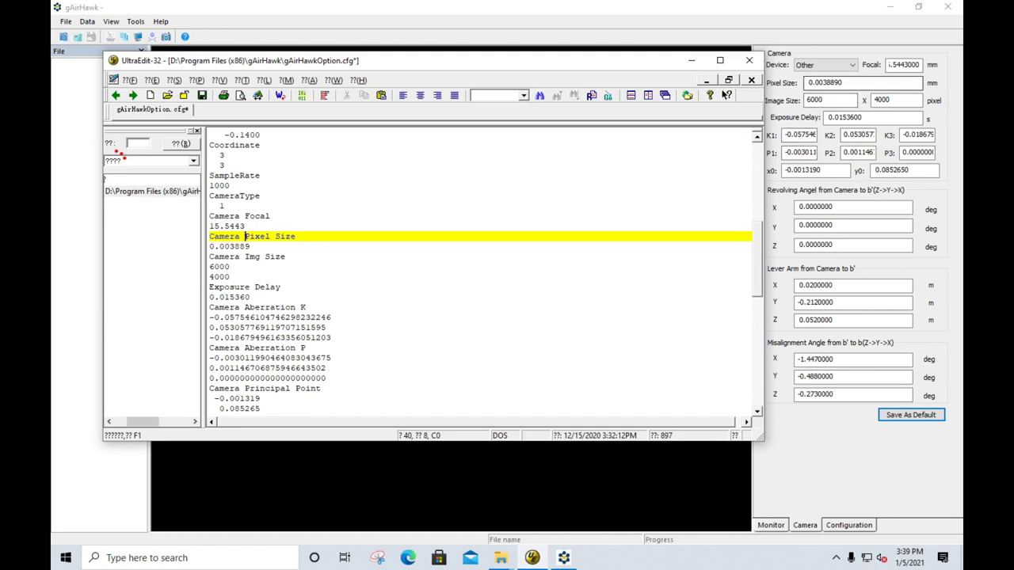
key("Down")
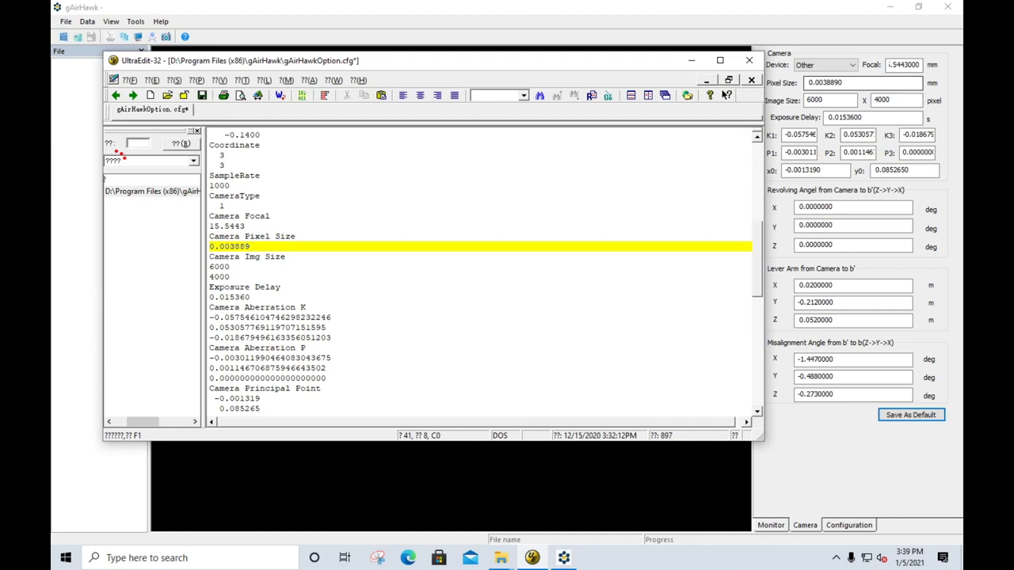
key("Down")
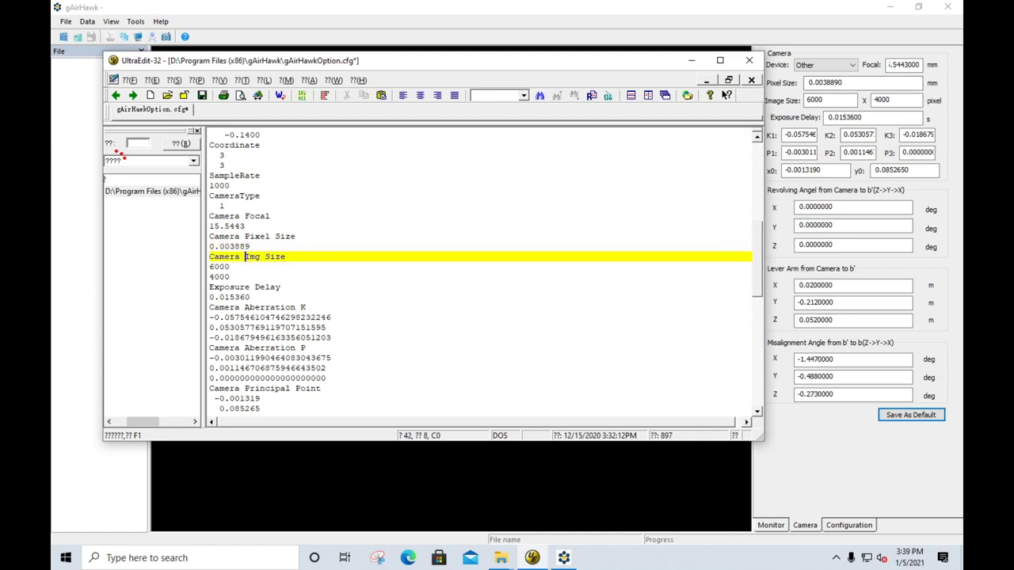
key("Down")
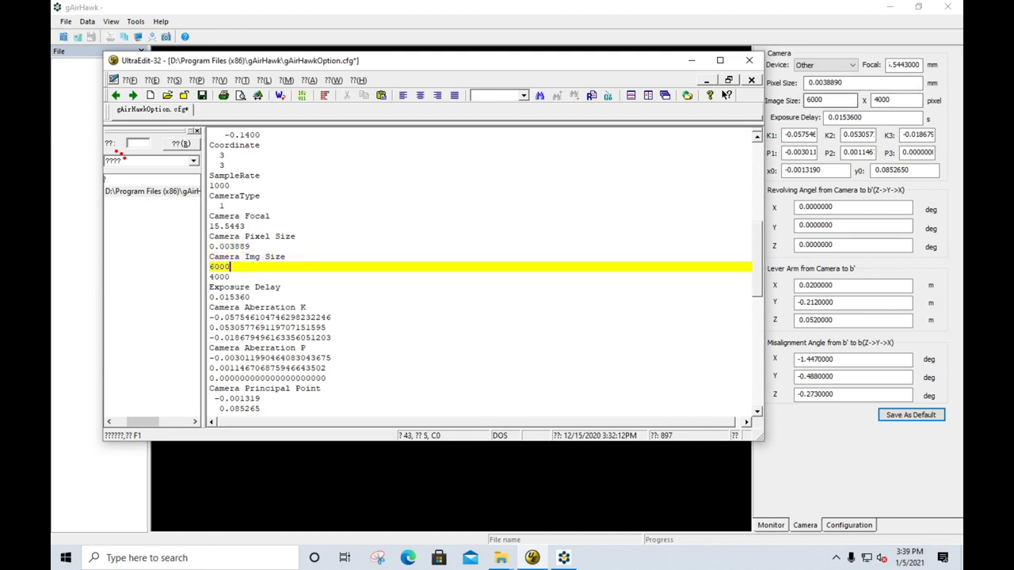
key("Down")
key("Down")
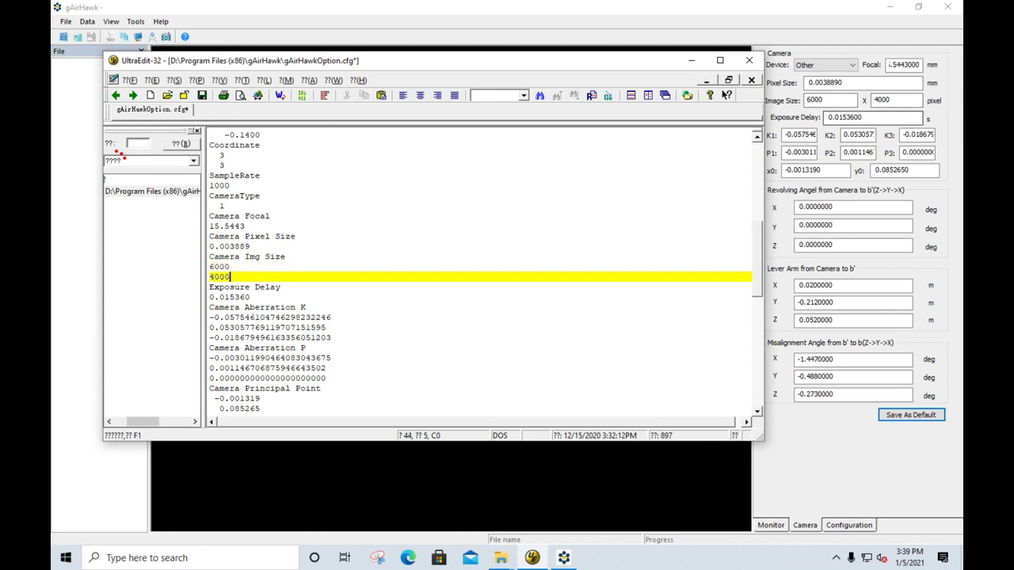
key("Down")
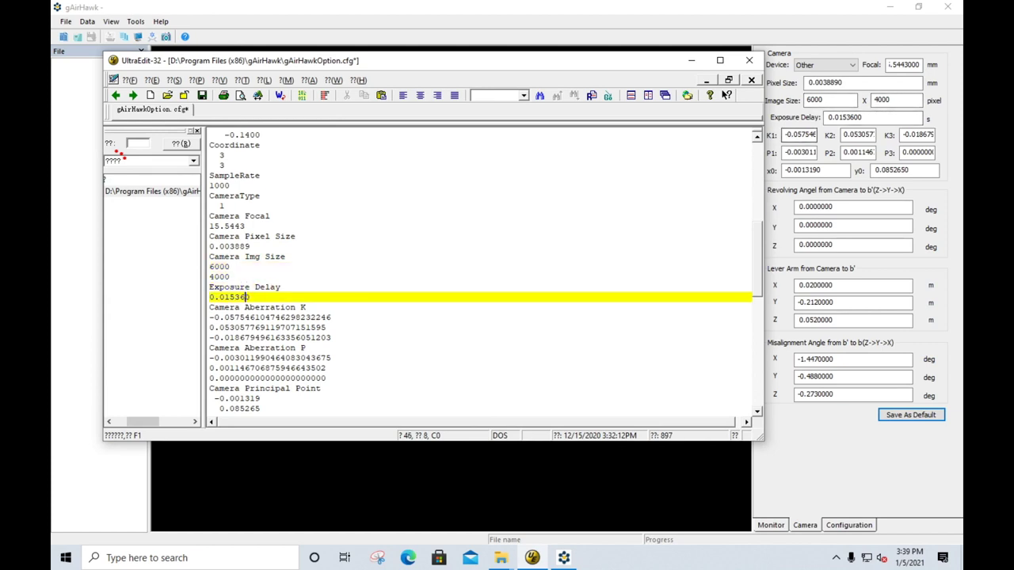
Check the three Camera Aberration K and three Camera Aberration P coefficients against the K1–K3 and P1–P3 camera settings.
key("Down")
key("Down")
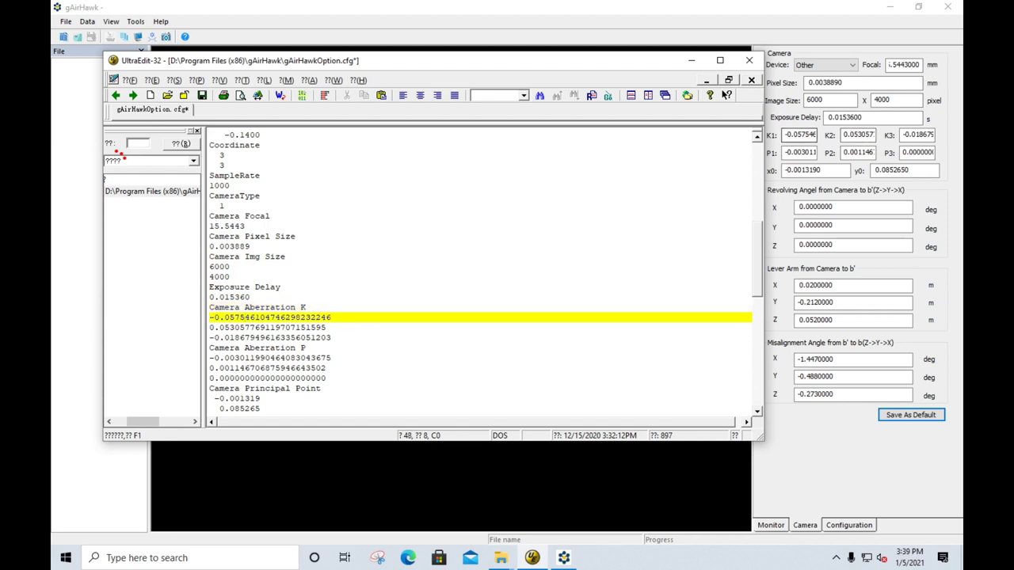
key("Down")
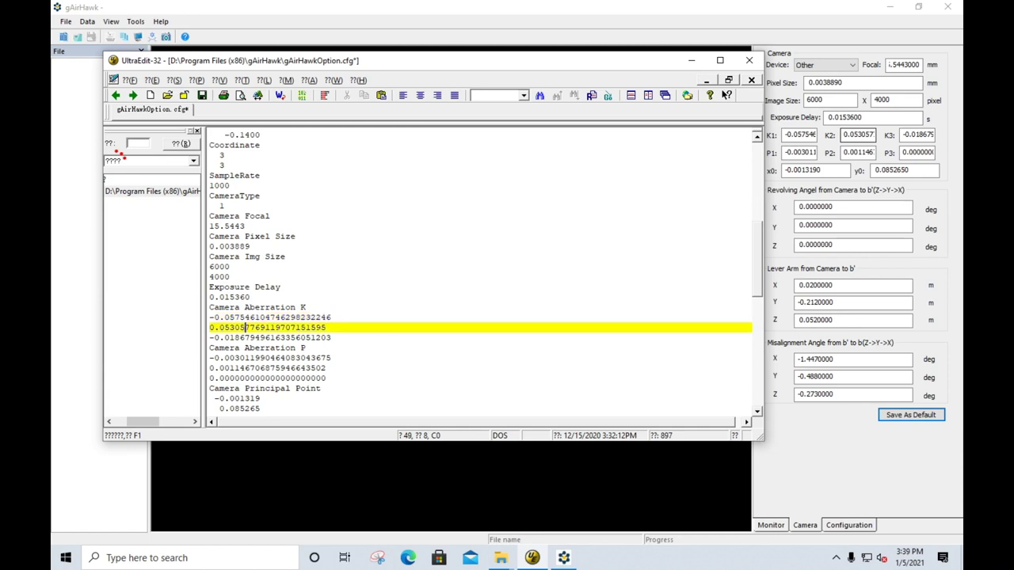
key("Down")
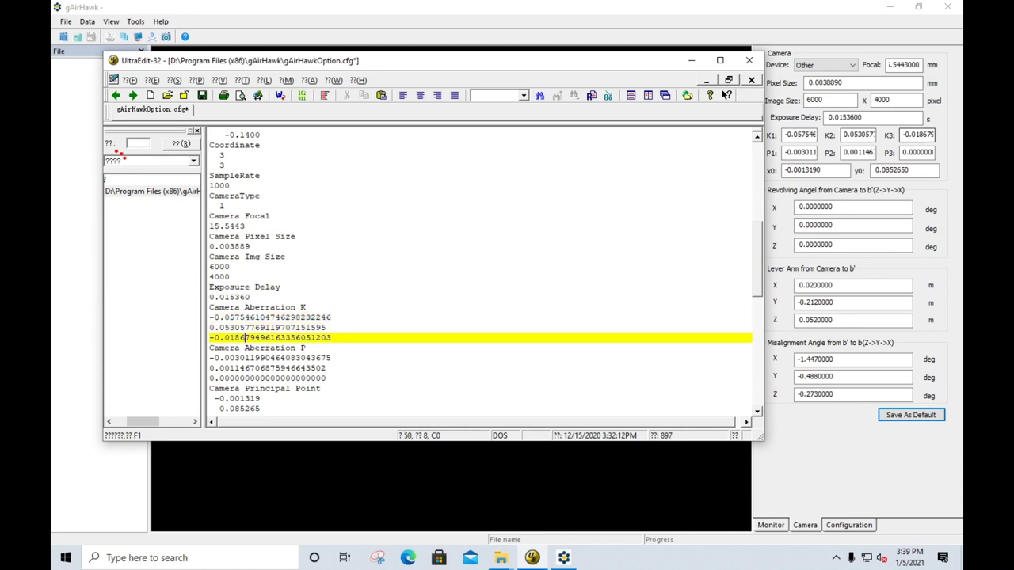
key("Down")
key("Down")
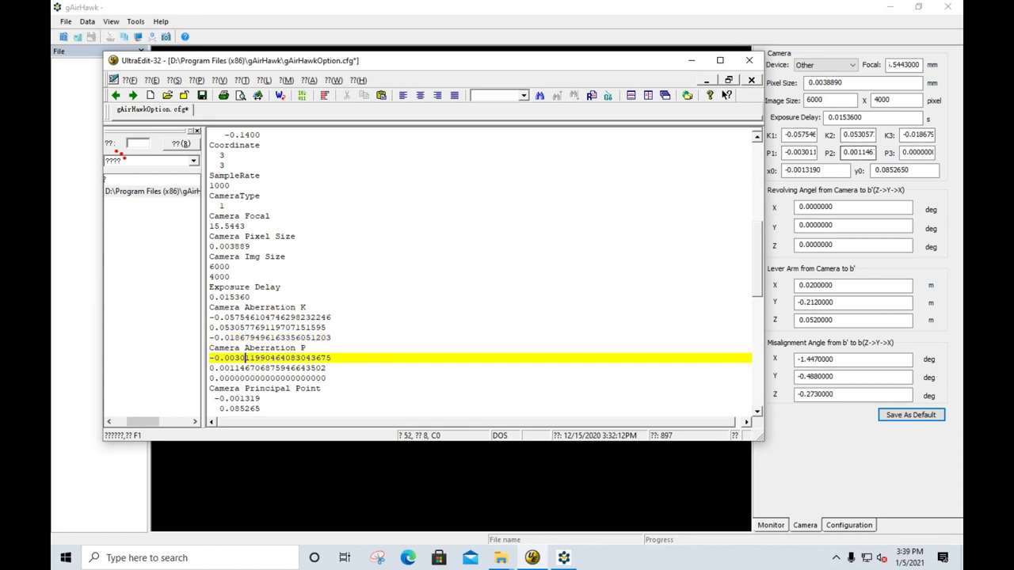
key("Down")
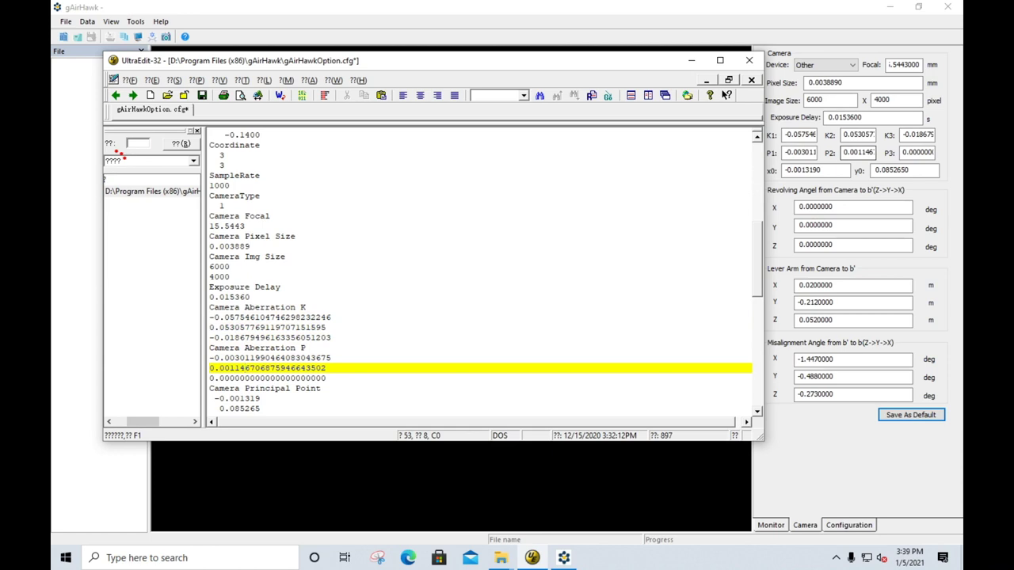
key("Down")
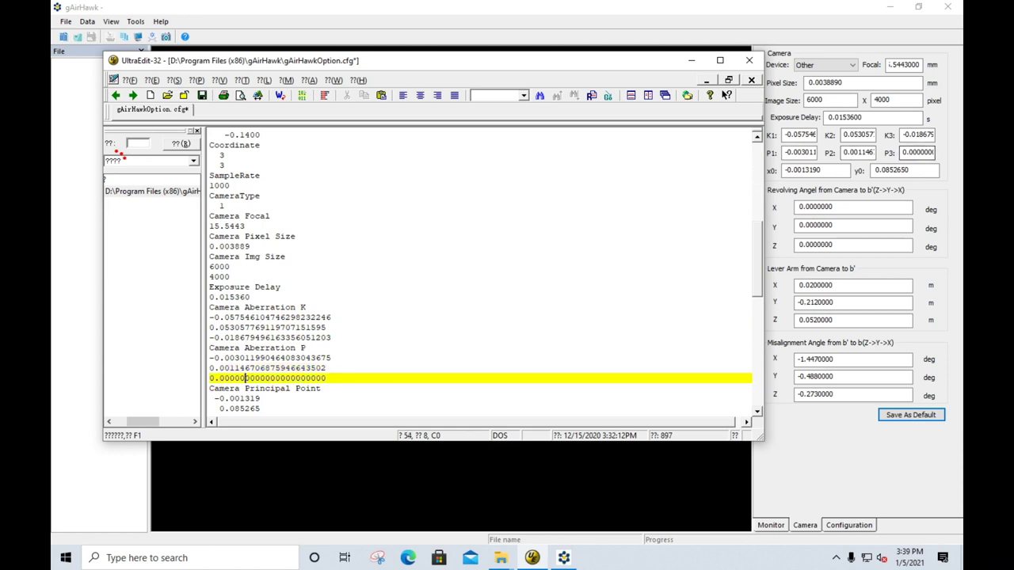
Check the Camera Principal Point and Rotation Angle Camera2b1 values against the x0, y0 and camera revolving angle settings.
key("Down")
key("Down")
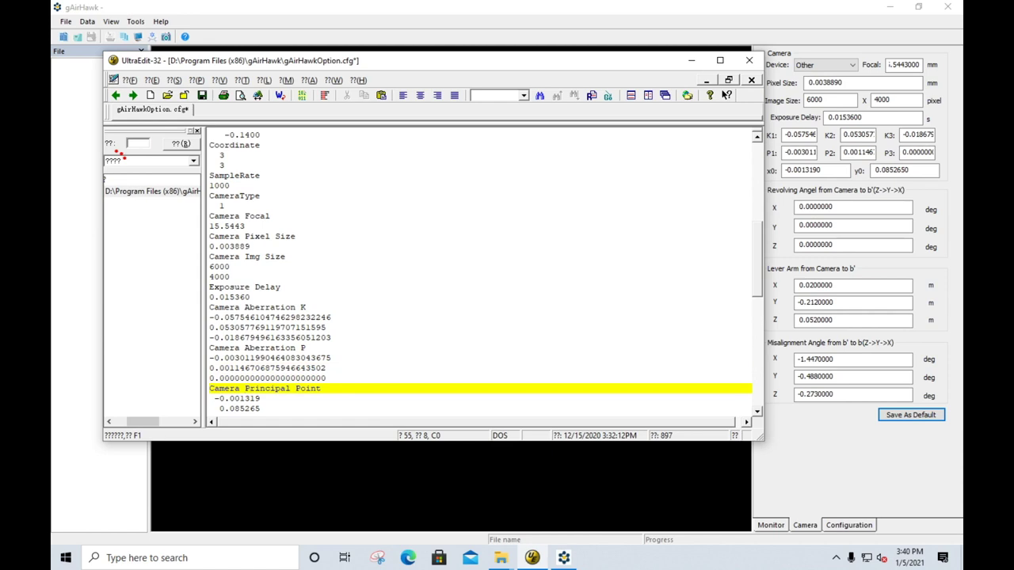
scroll(481, 272, "down", 5)
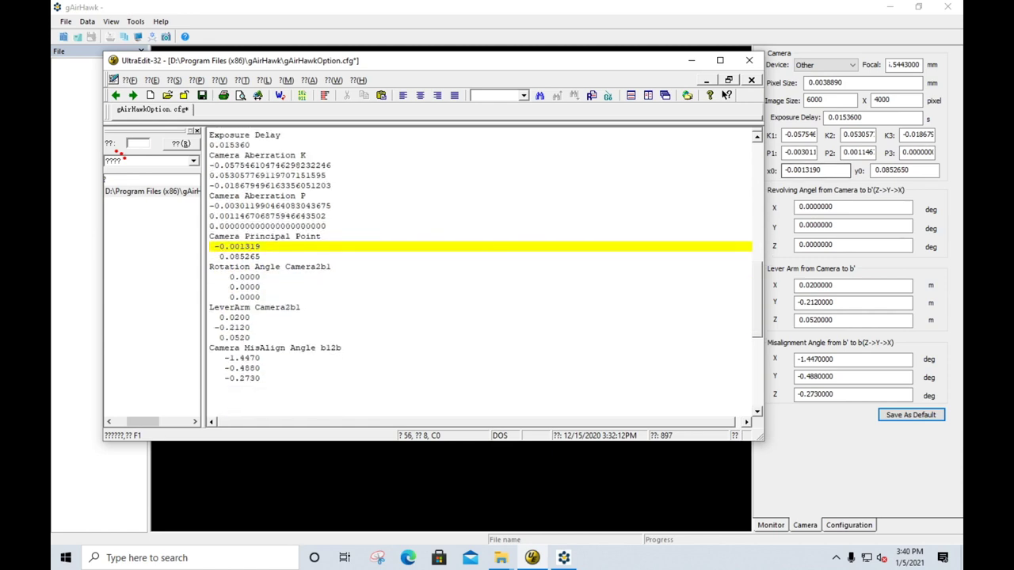
key("Down")
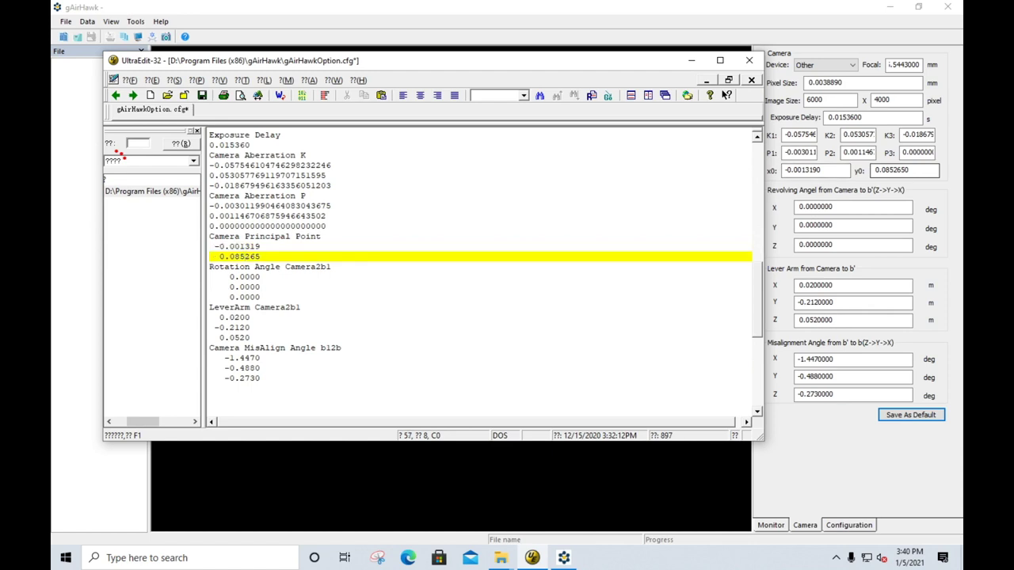
key("Down")
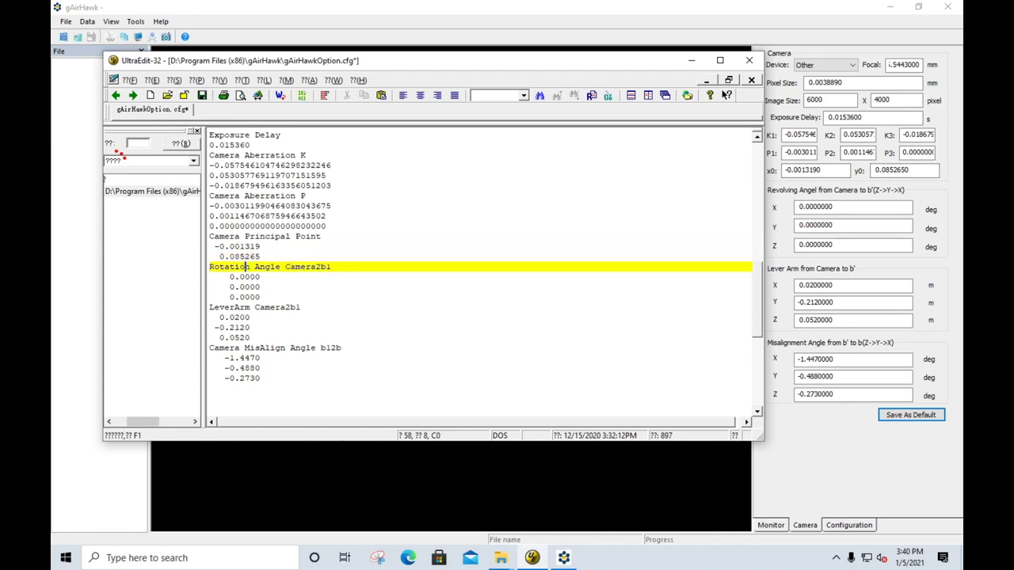
key("Down")
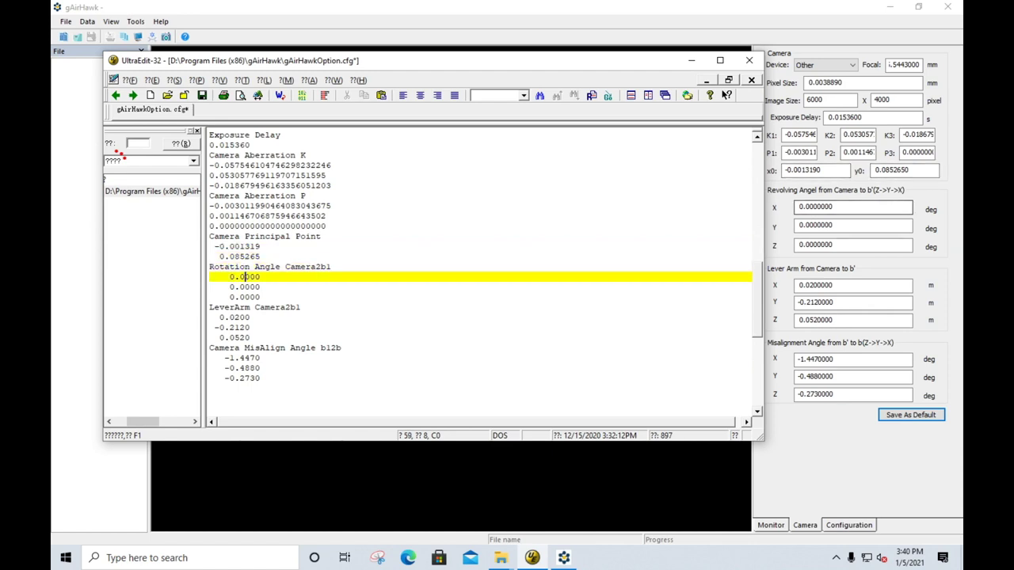
key("Down")
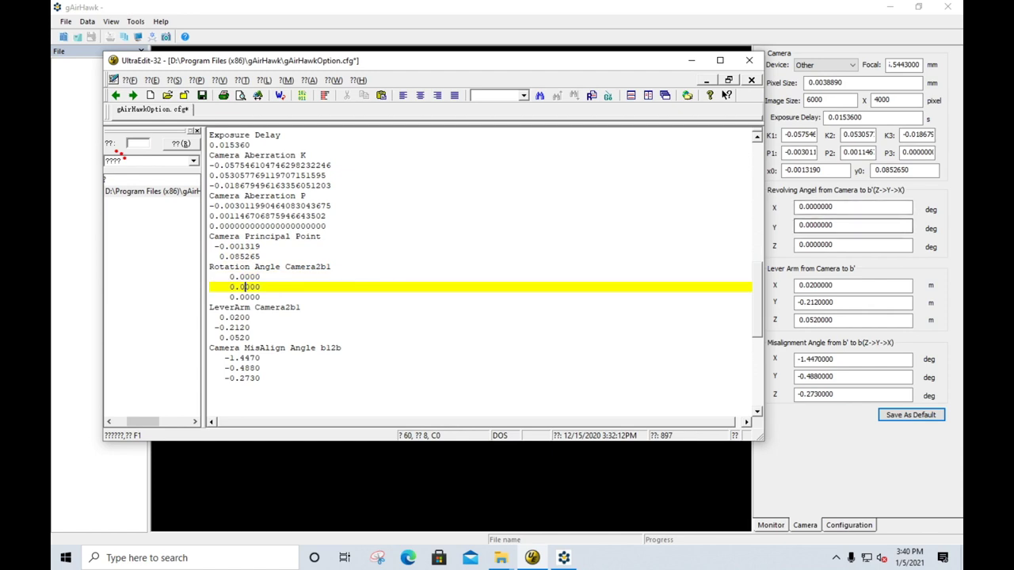
key("Down")
Check the LeverArm Camera2b1 and Camera MisAlign Angle b12b values against the camera lever arm and misalignment settings.
key("Down")
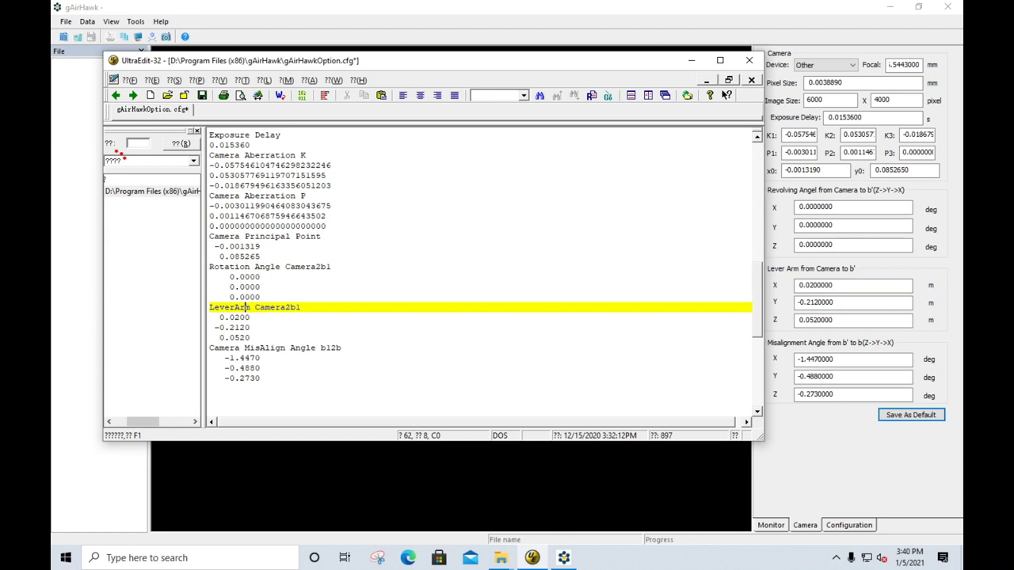
key("Down")
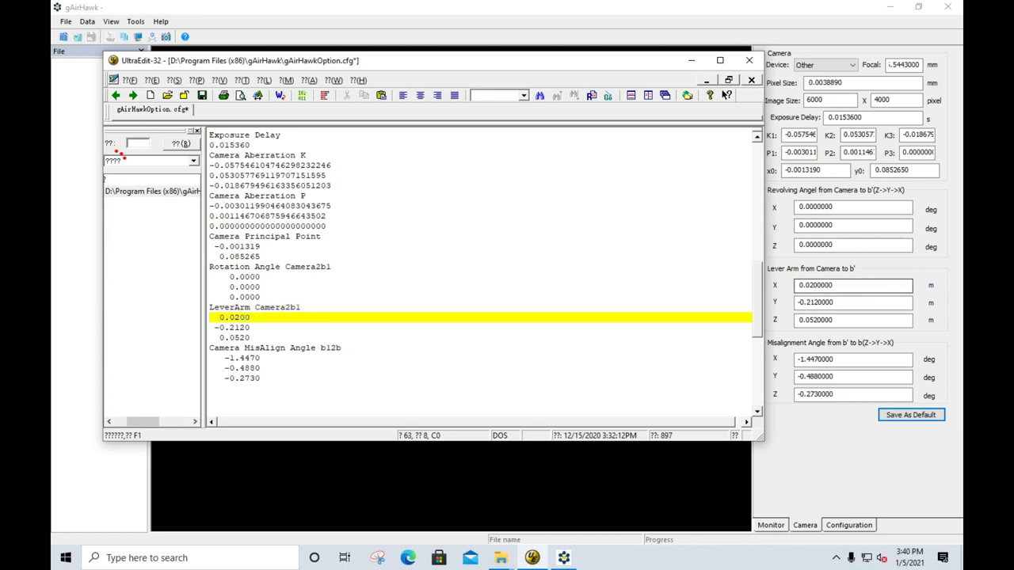
key("Down")
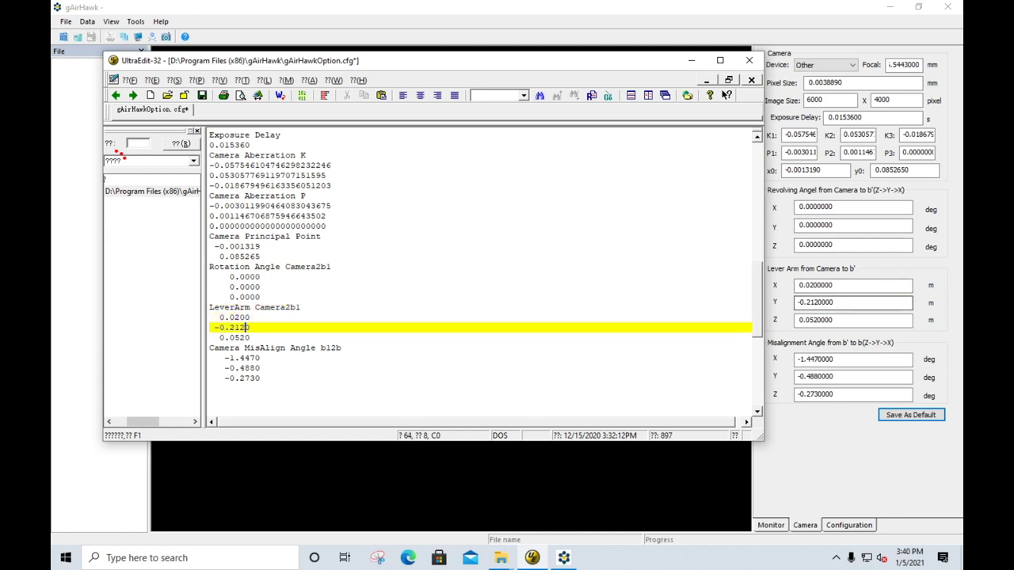
key("Down")
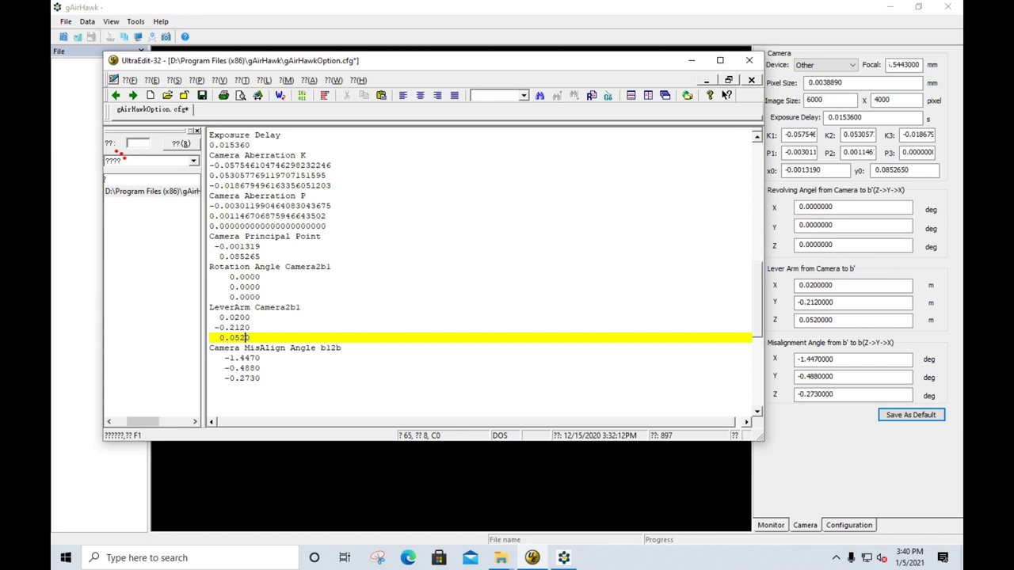
key("Down")
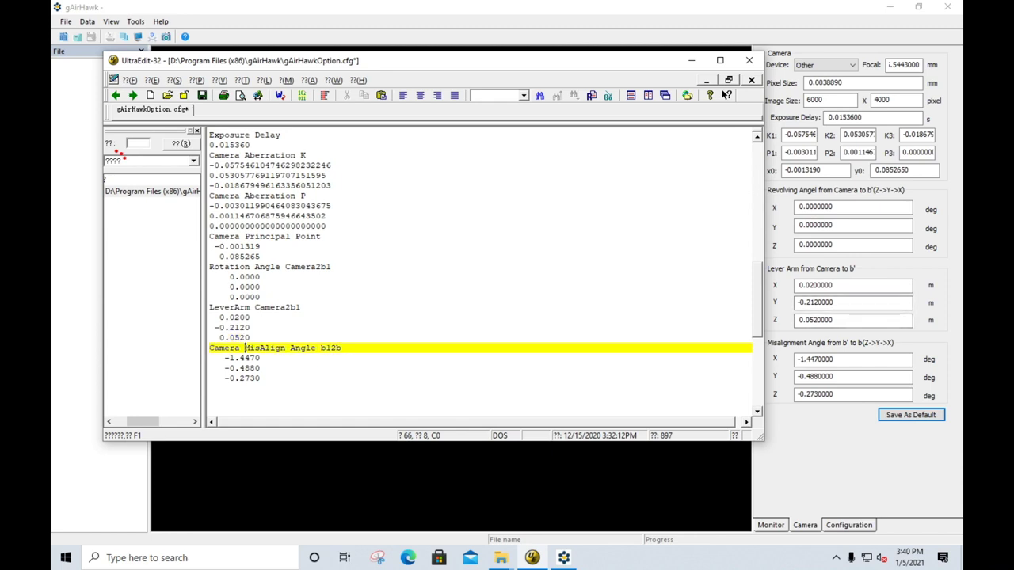
key("Down")
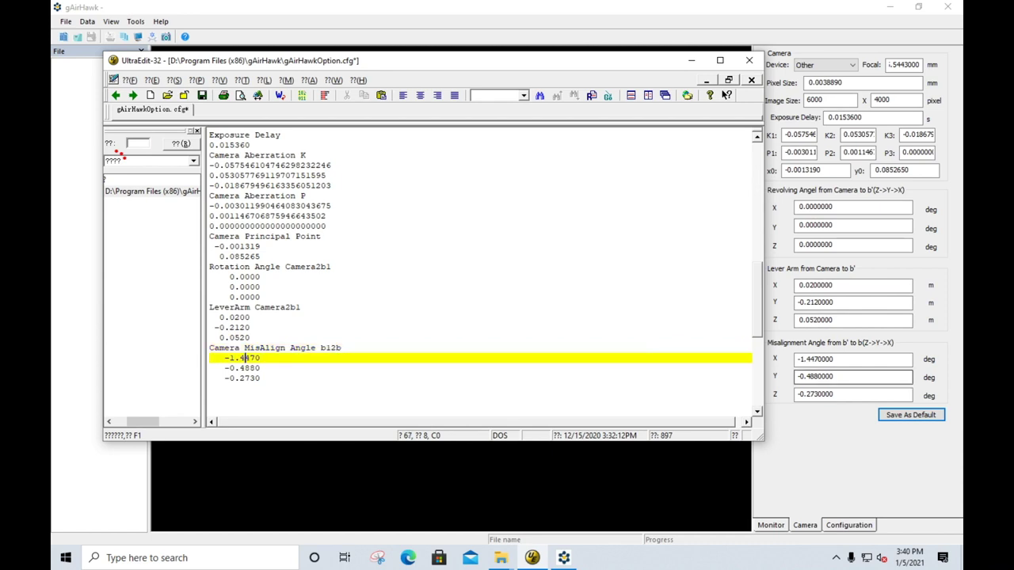
key("Down")
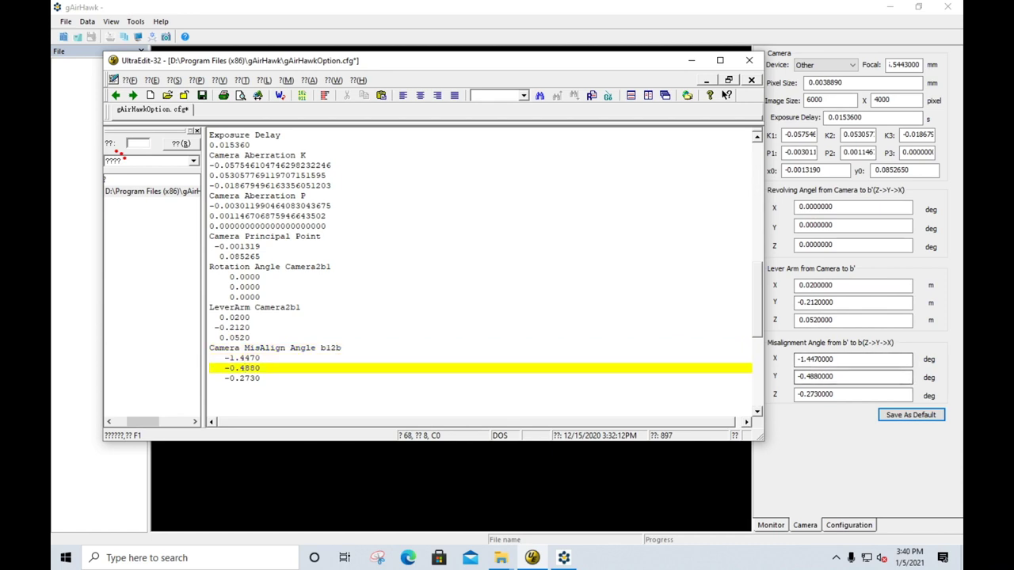
key("Down")
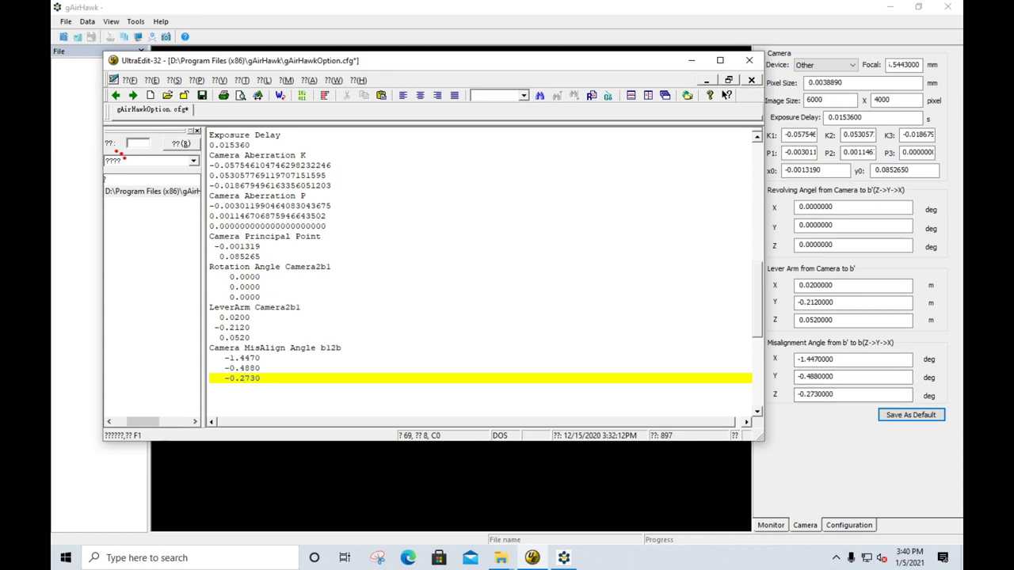
Close gAirHawkOption.cfg without saving and create a new LiDAR project named lid in D:\Test\TEST.
left_click(749, 61)
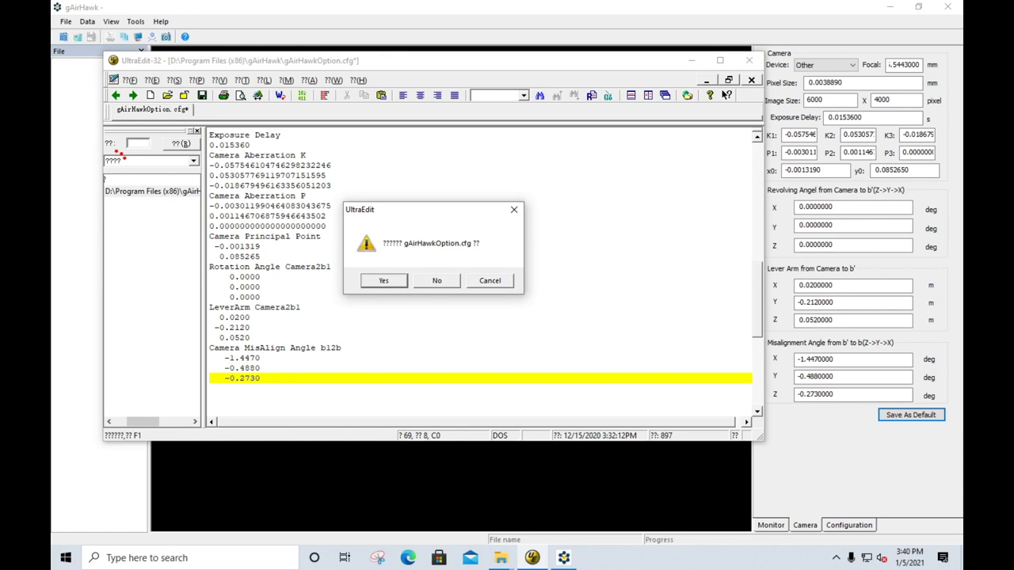
left_click(436, 281)
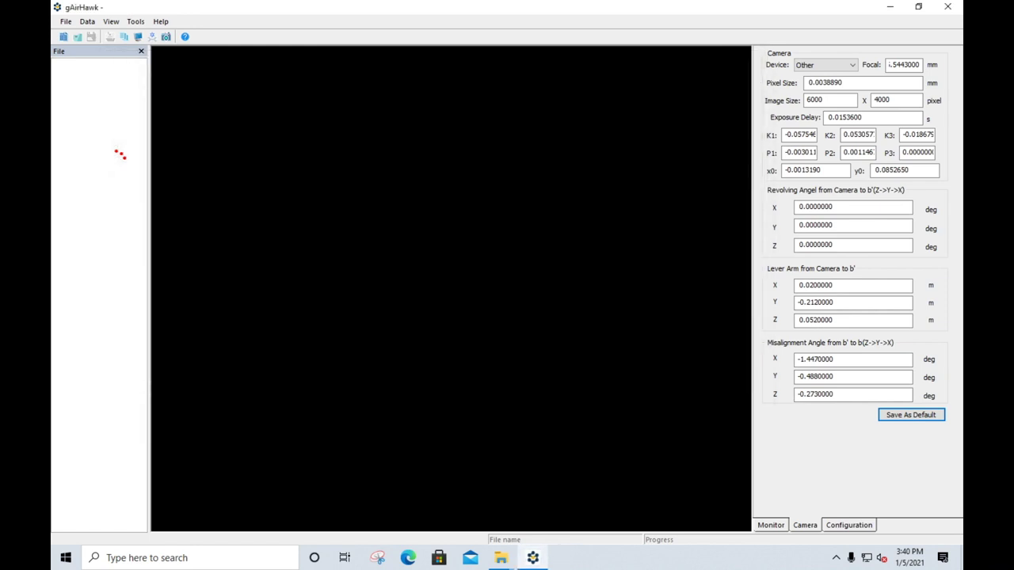
left_click(66, 21)
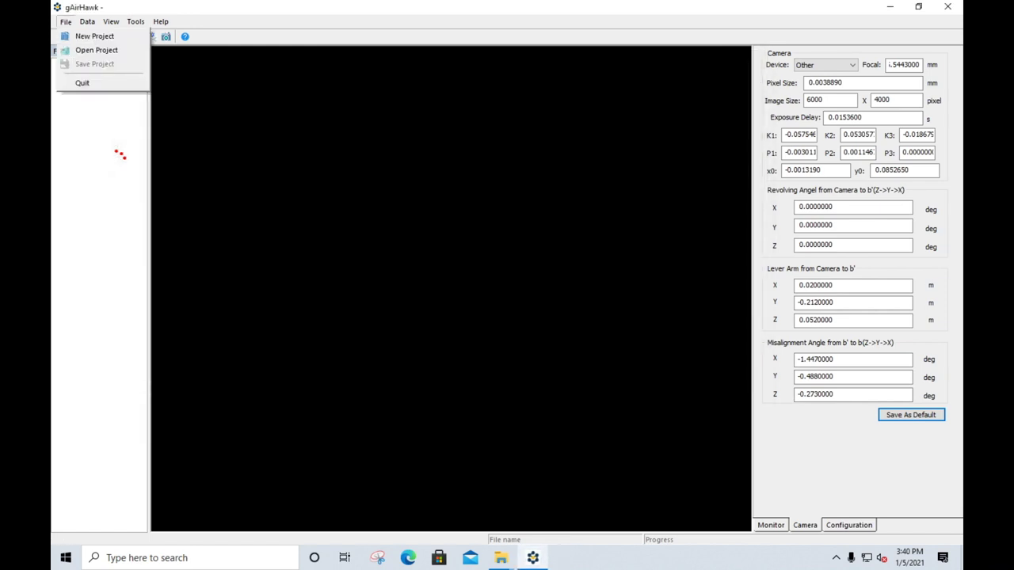
left_click(95, 37)
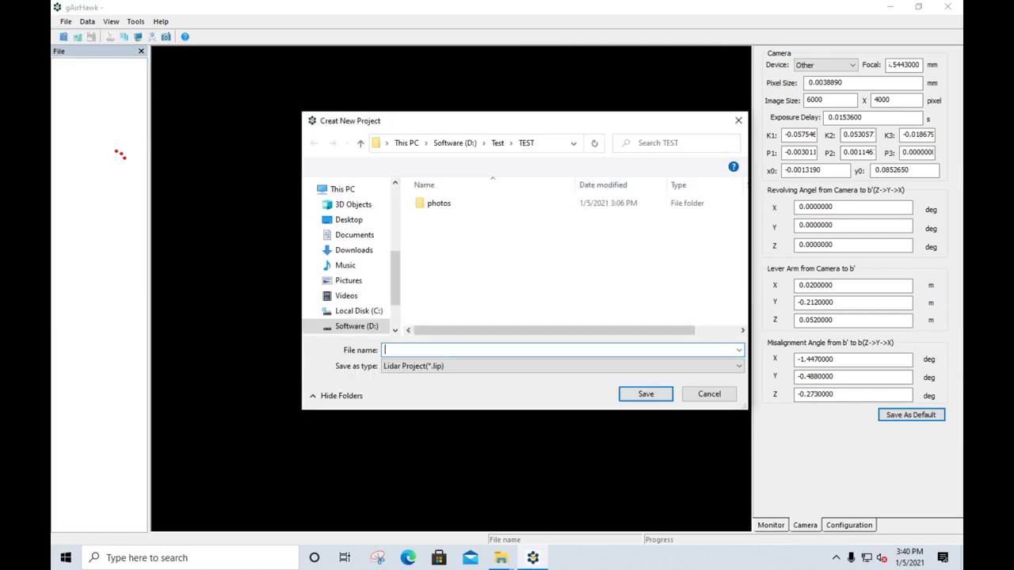
type("lid")
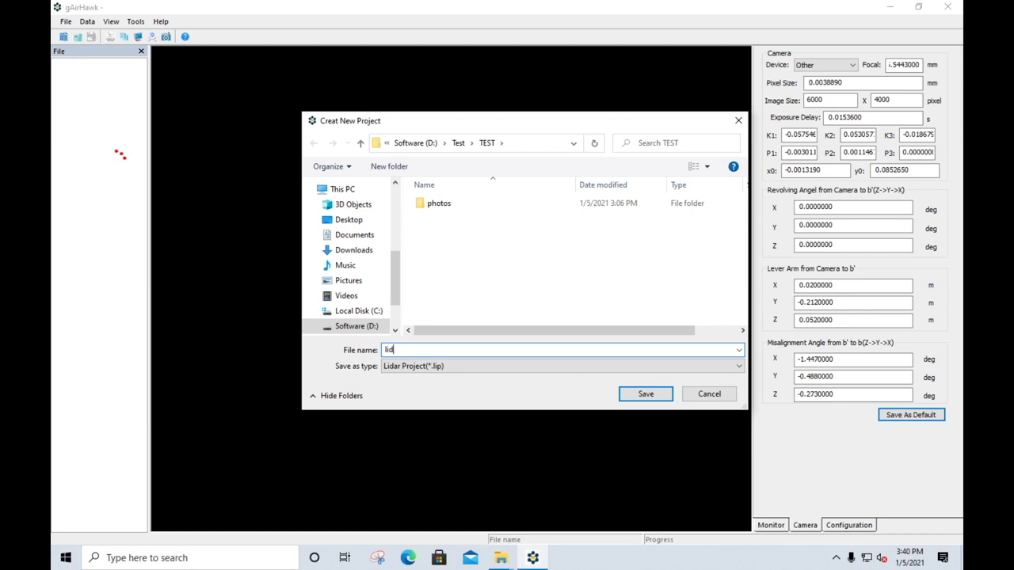
key("Return")
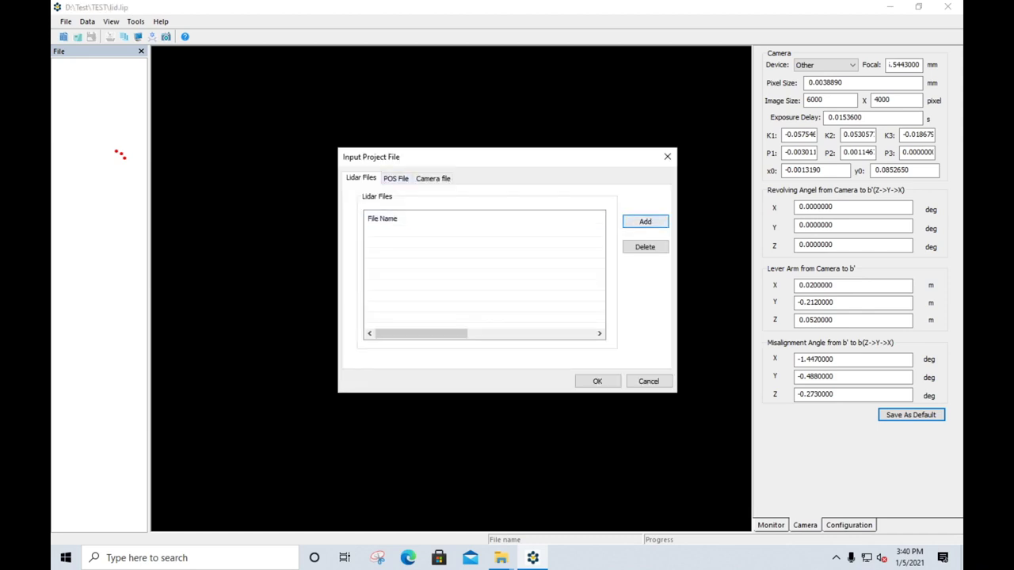
left_click(645, 222)
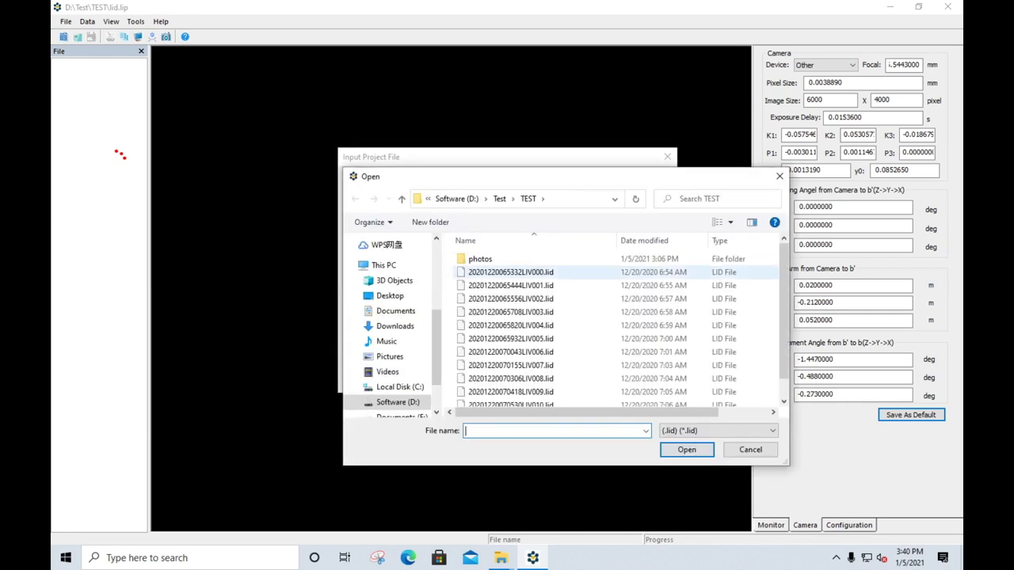
left_click(511, 273)
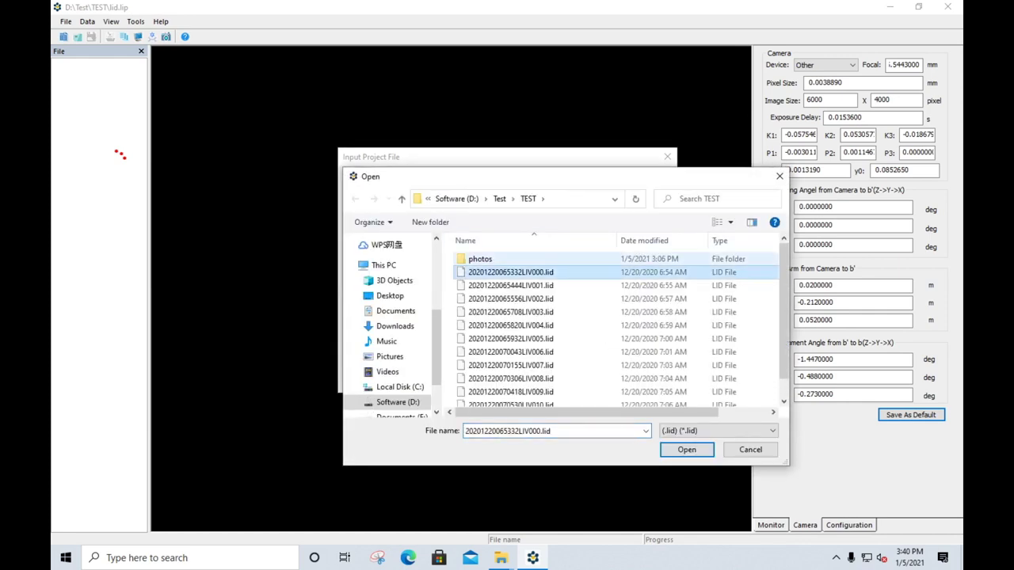
left_click_drag(784, 317, 784, 337)
left_click(510, 400, "shift")
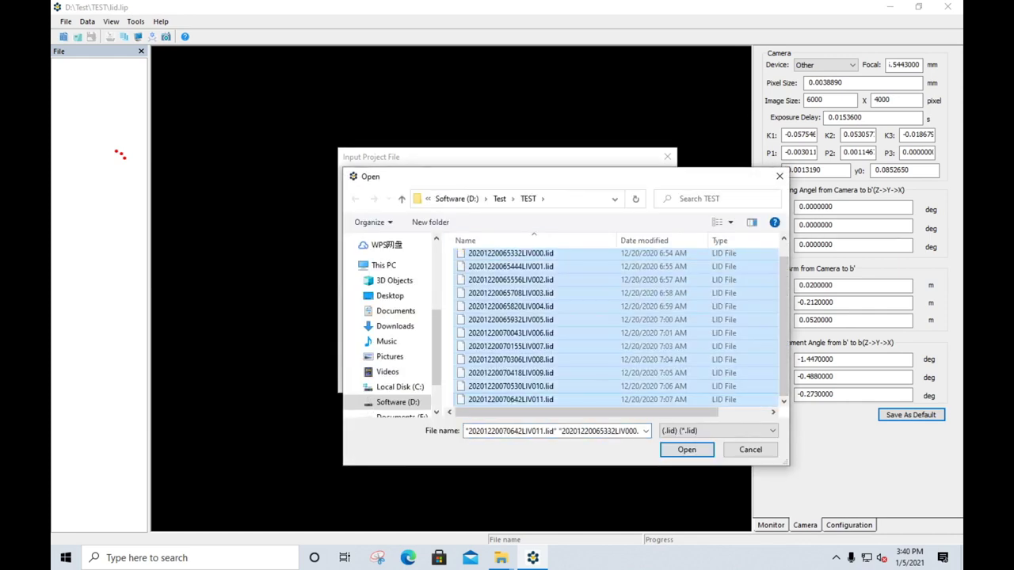
key("Return")
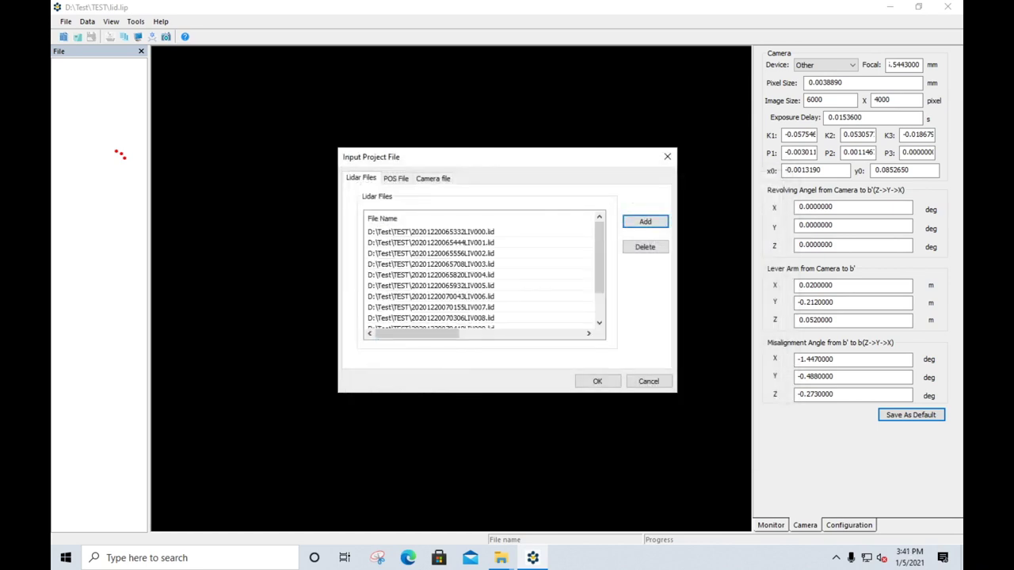
Set the project's POS file to pos.txt from D:\Test\TEST.
left_click(396, 178)
left_click(604, 233)
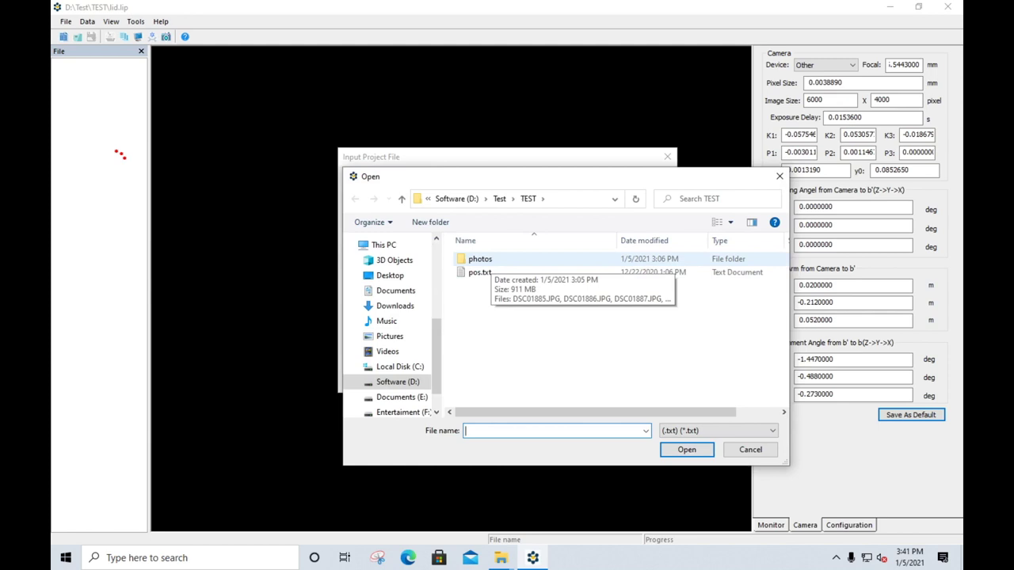
left_click_drag(558, 185, 710, 177)
left_click(629, 269)
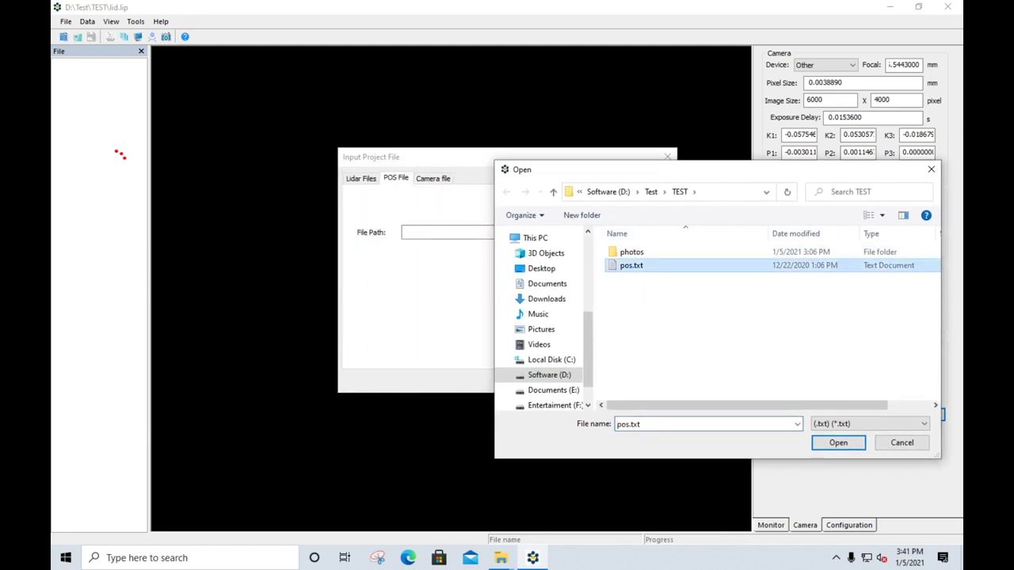
left_click(838, 443)
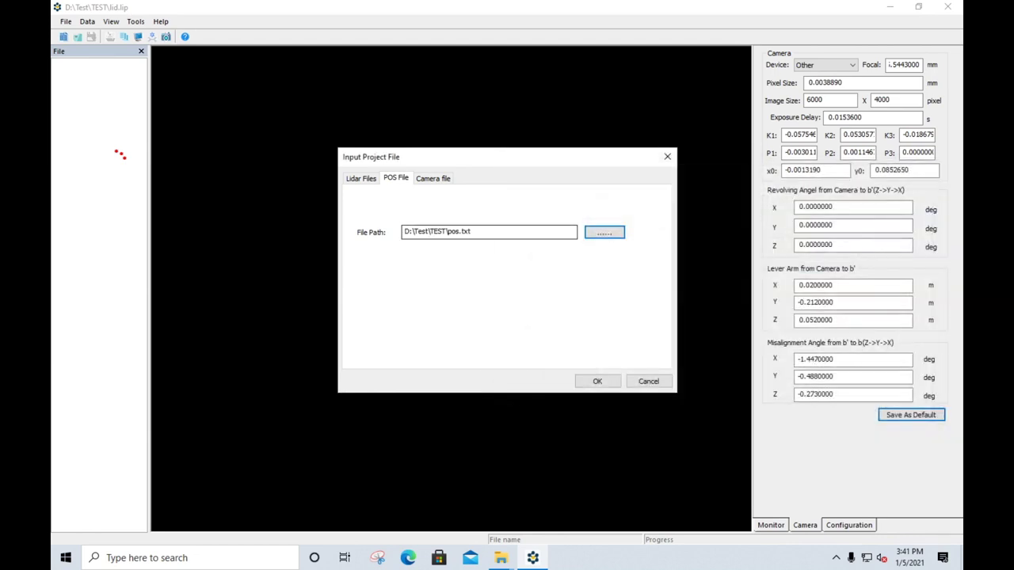
Set the camera photos folder path to D:\Test\TEST\photos.
left_click(433, 178)
left_click(606, 226)
left_click(454, 269)
double_click(453, 269)
scroll(507, 270, "down", 2)
scroll(491, 269, "down", 1)
left_click(473, 257)
double_click(473, 257)
scroll(484, 285, "down", 2)
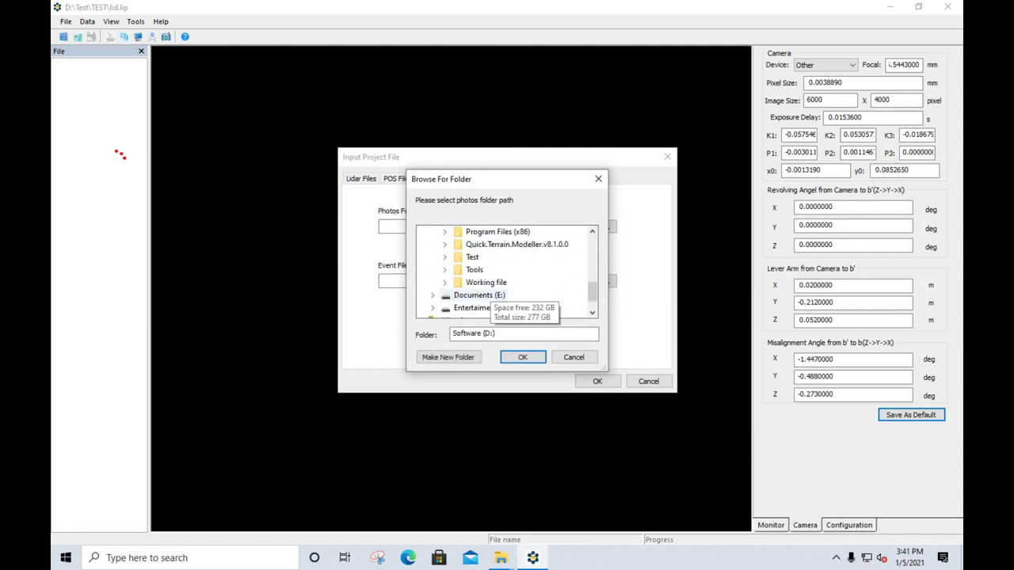
double_click(472, 256)
scroll(480, 282, "down", 1)
scroll(503, 271, "down", 2)
left_click(485, 308)
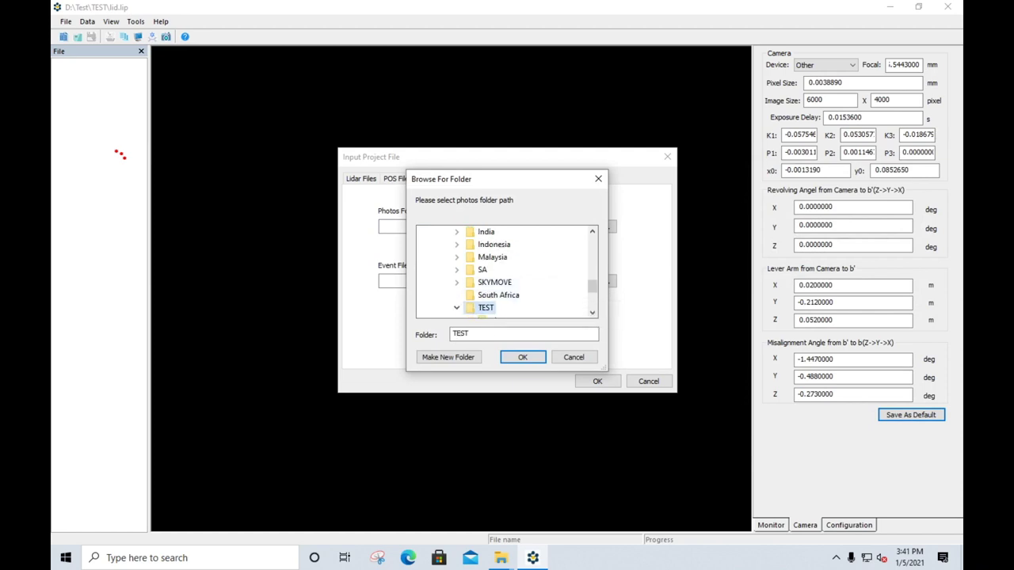
double_click(486, 307)
left_click(502, 244)
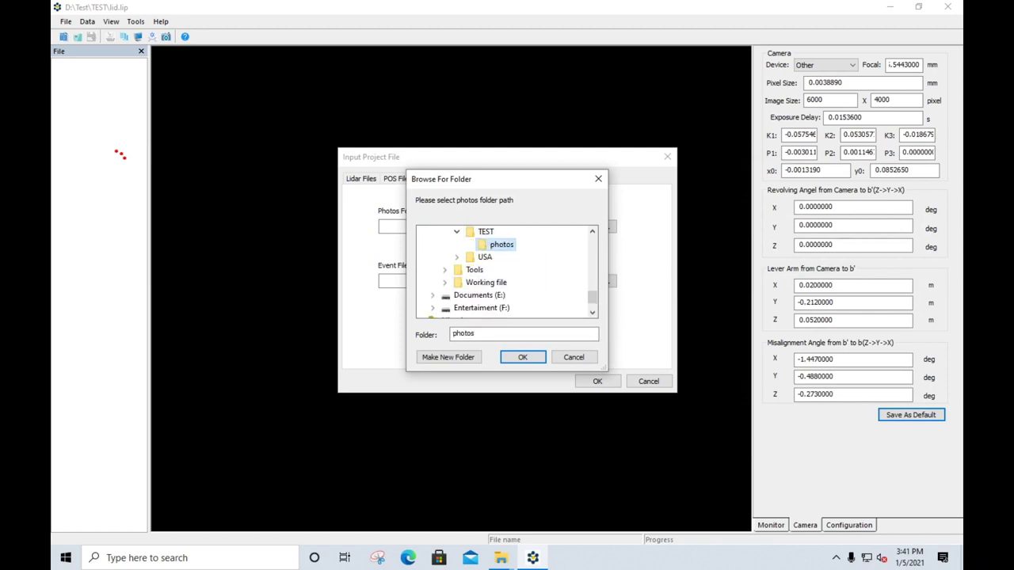
left_click(522, 357)
left_click(606, 281)
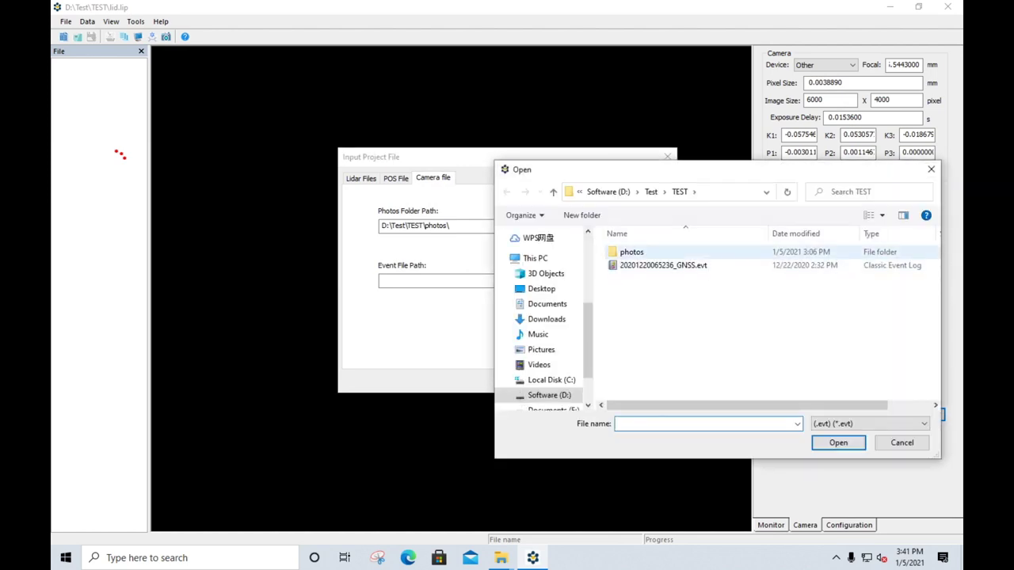
left_click(663, 265)
key("Return")
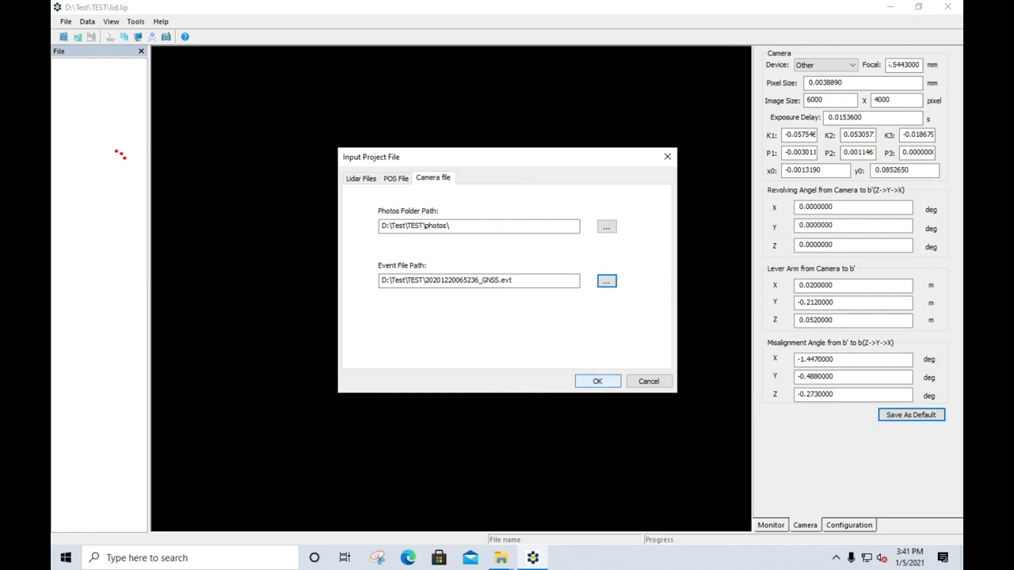
key("Return")
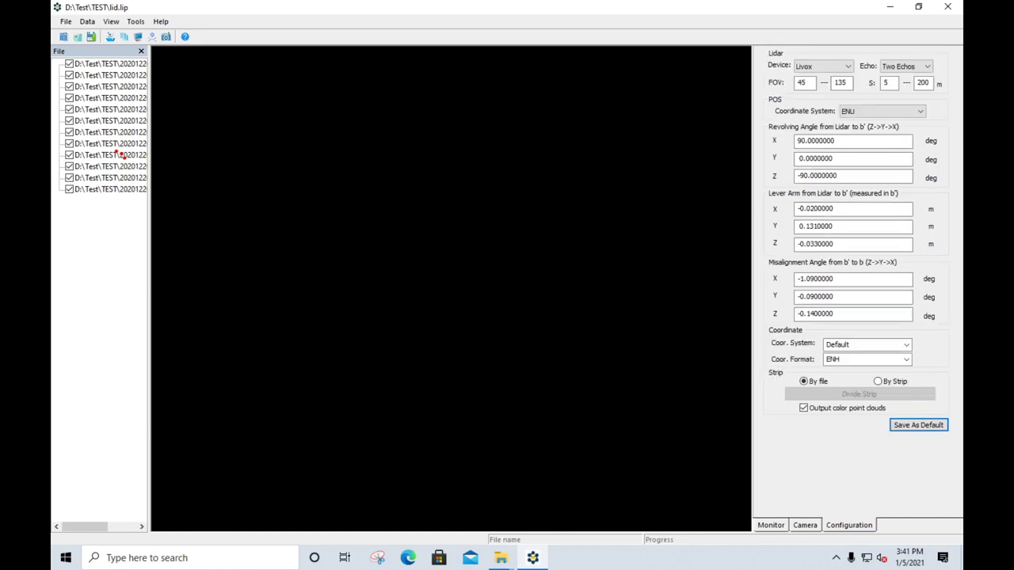
Create a new coordinate system named Wuhan in the coordinate system conversion tool.
left_click(137, 22)
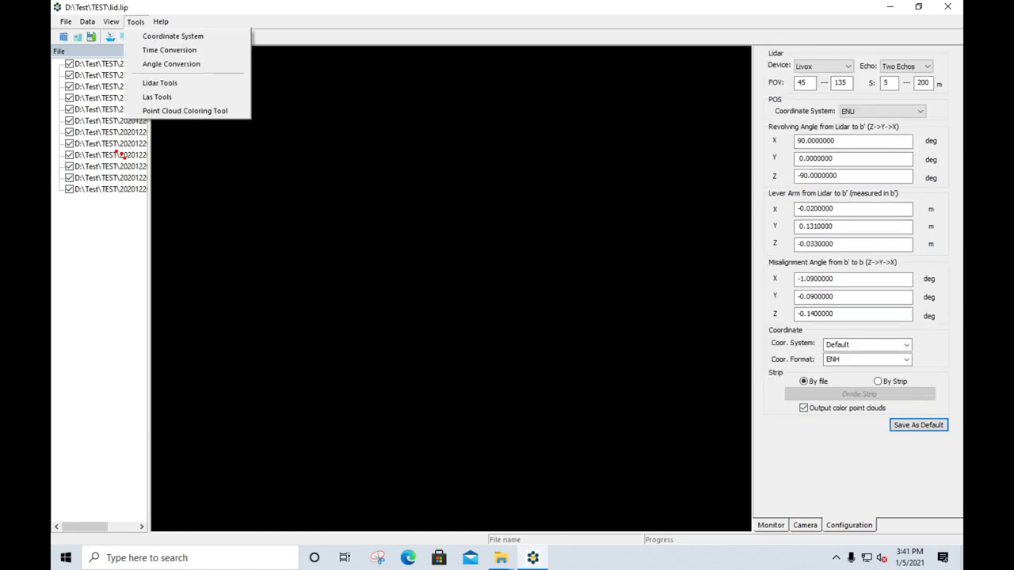
left_click(171, 37)
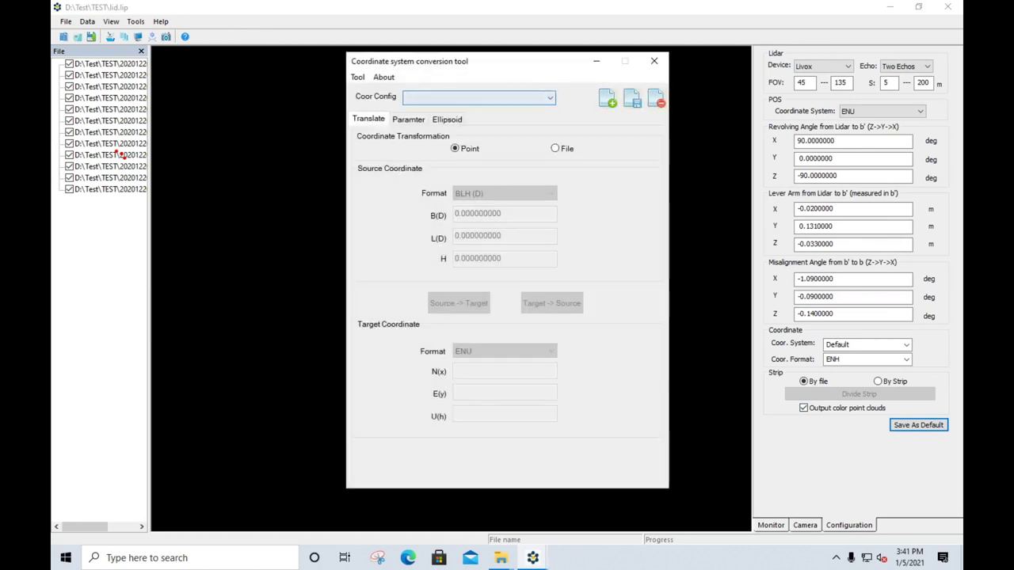
left_click(607, 98)
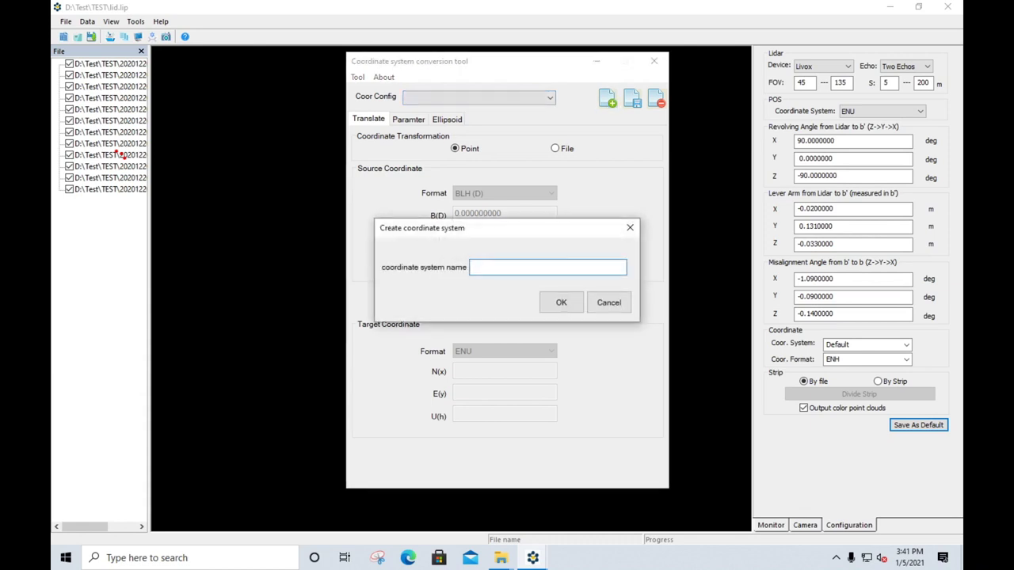
type("wu")
key("BackSpace")
key("BackSpace")
type("Wuhan")
key("Return")
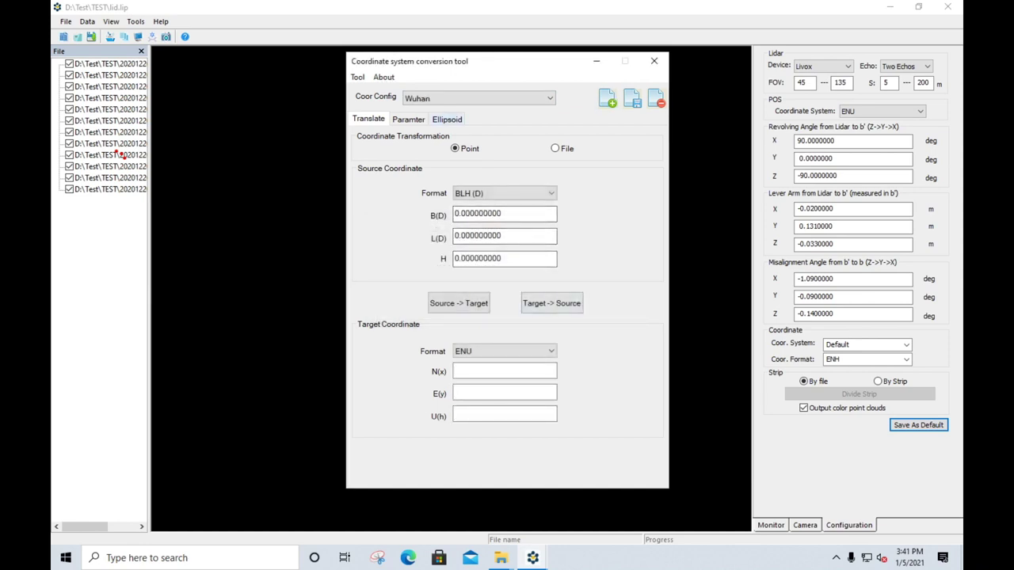
Set the Wuhan system's target ellipsoid to WGS84, save the configuration and close the conversion tool.
left_click(446, 119)
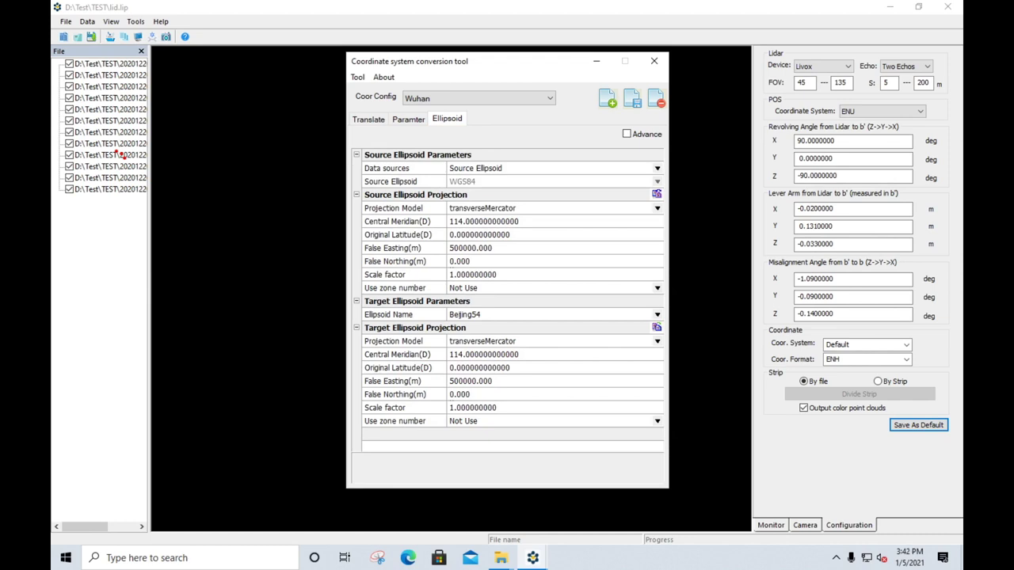
left_click(460, 315)
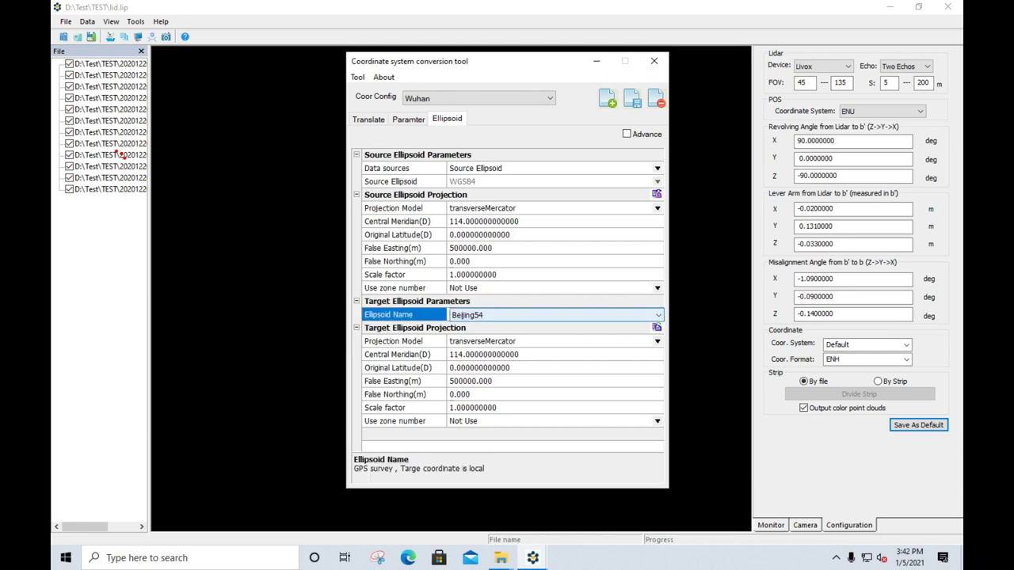
left_click(657, 316)
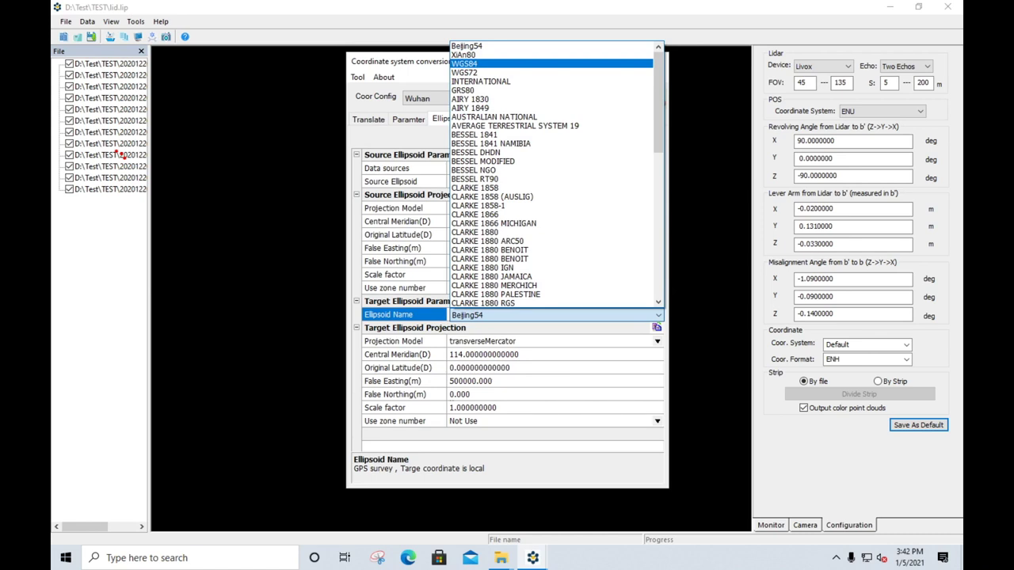
key("Return")
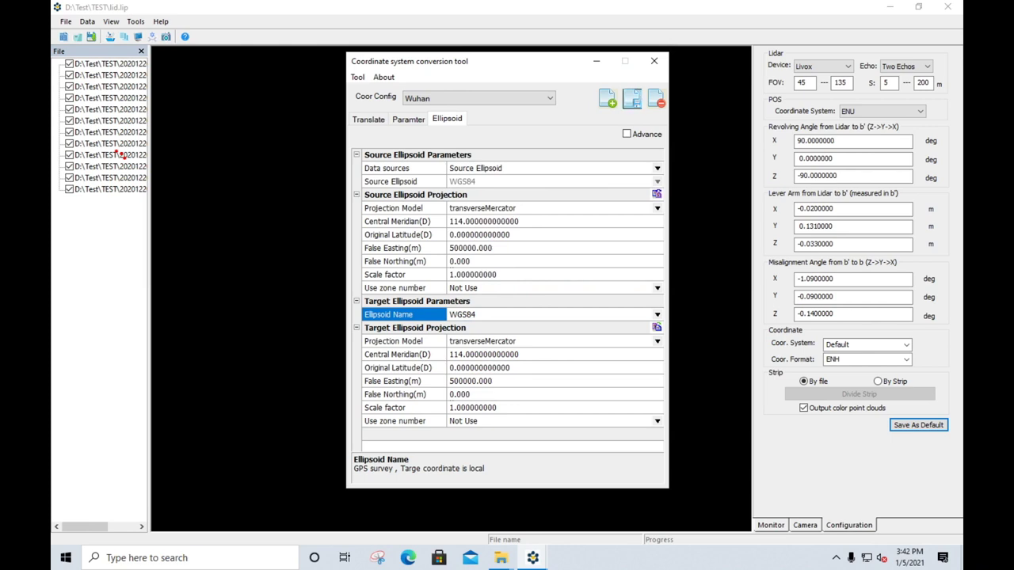
left_click(631, 98)
key("Return")
left_click(655, 61)
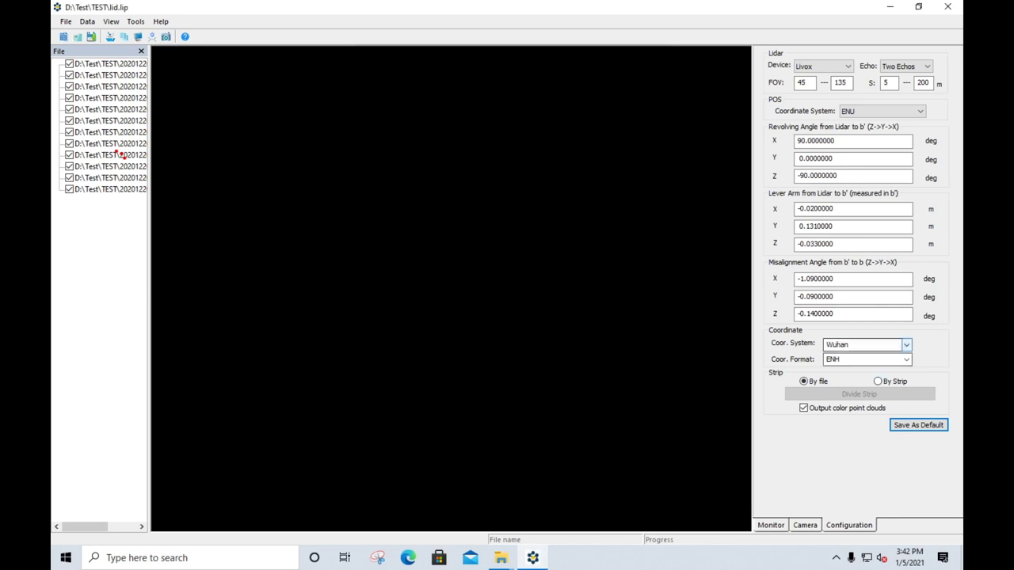
Choose Wuhan as the project's coordinate system and set the strip division to By Strip.
left_click(905, 345)
left_click(855, 373)
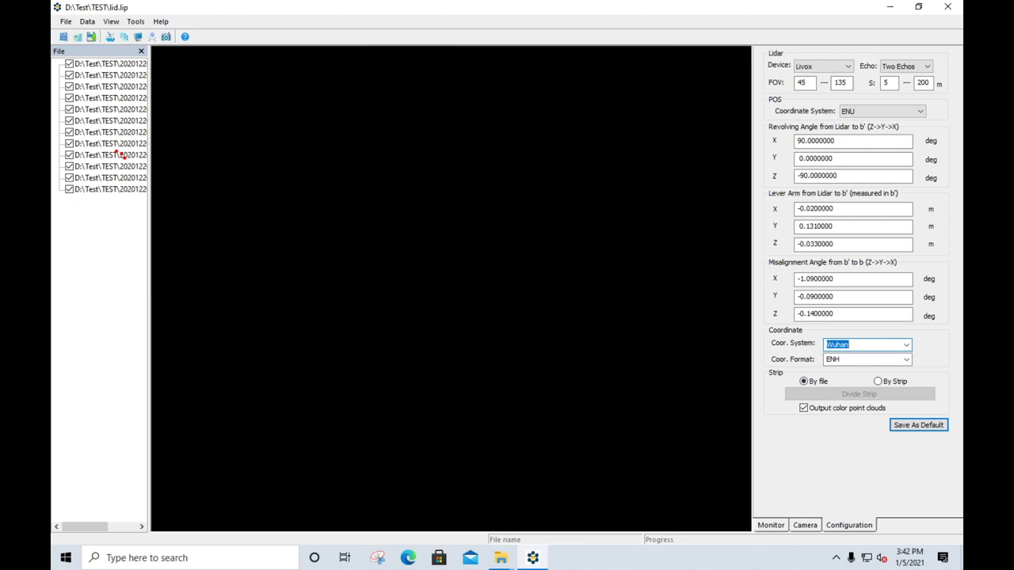
left_click(877, 381)
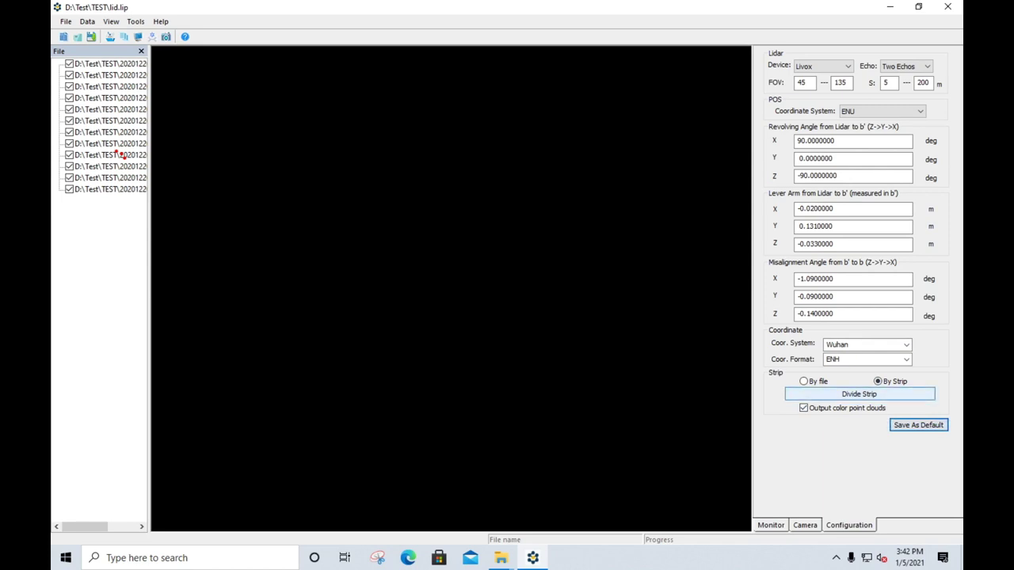
Manually divide the trajectory into six strips, one along each long parallel flight line excluding the turns, and save the division.
left_click(859, 394)
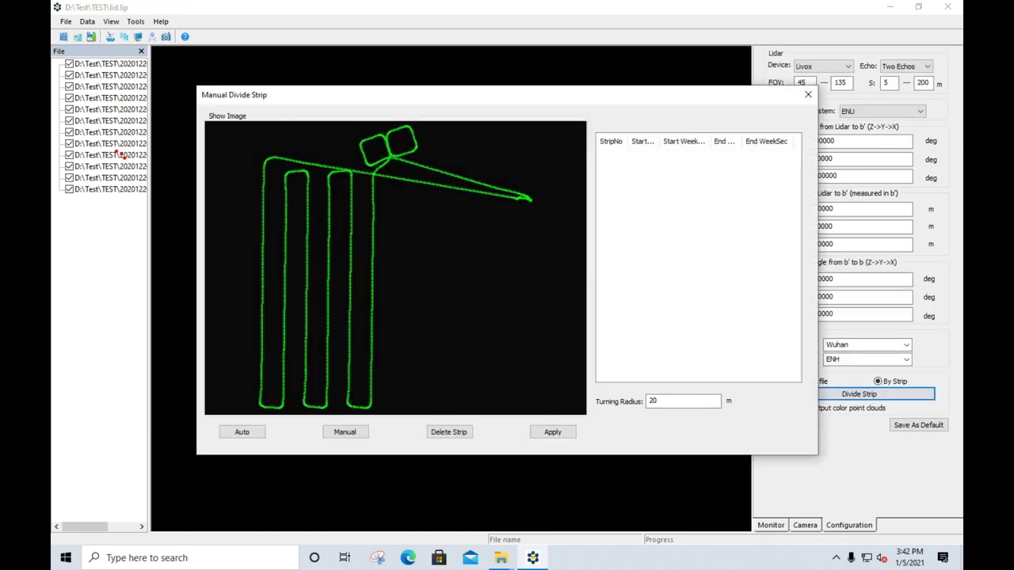
left_click(345, 432)
left_click(264, 176)
left_click(261, 399)
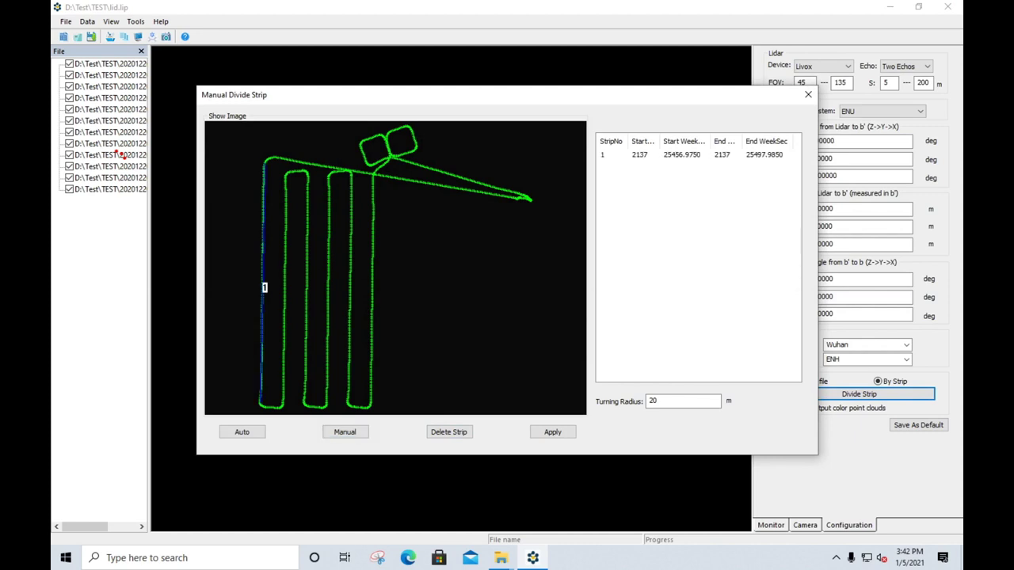
left_click(286, 187)
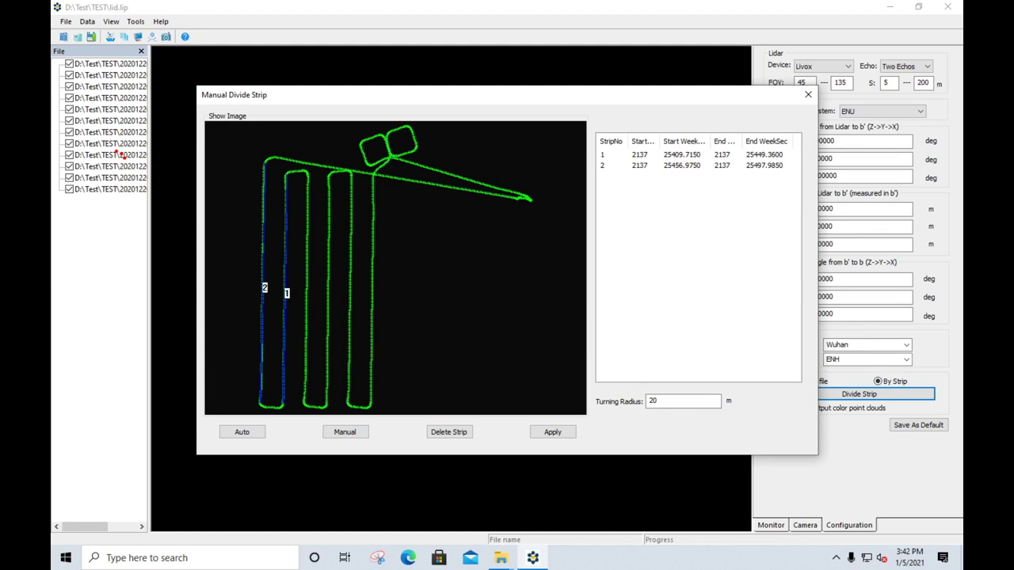
left_click(304, 399)
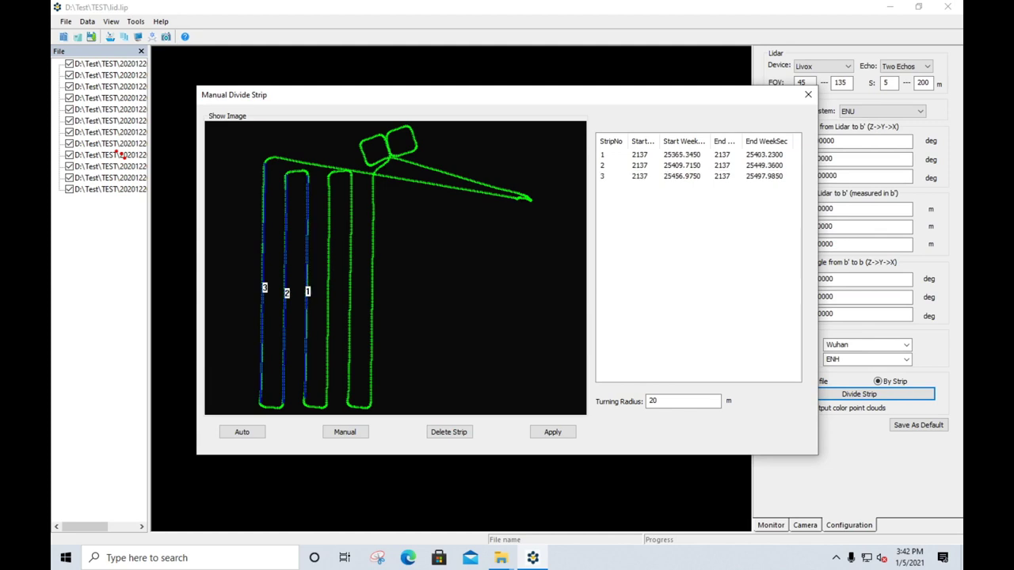
left_click(329, 293)
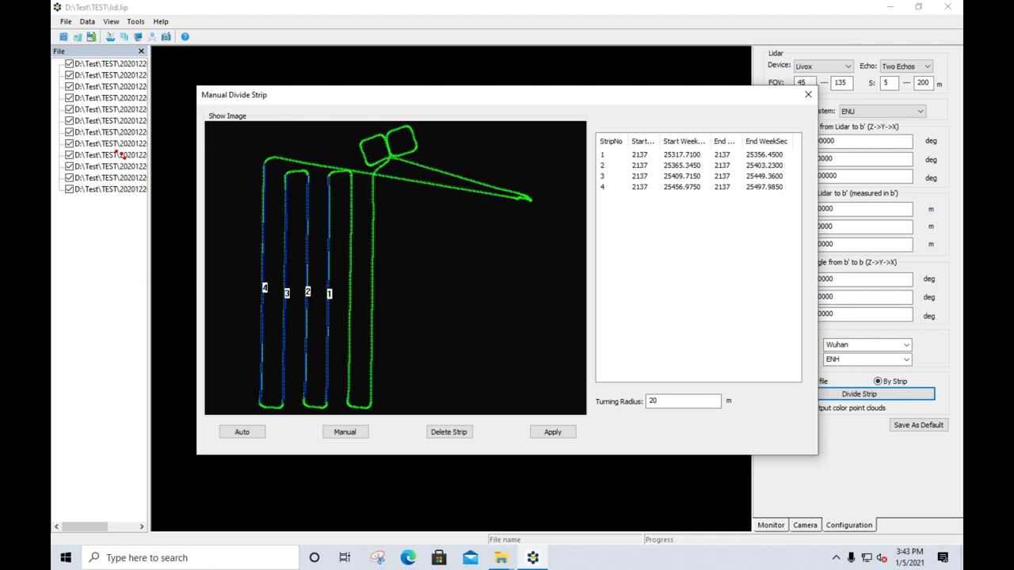
left_click(350, 292)
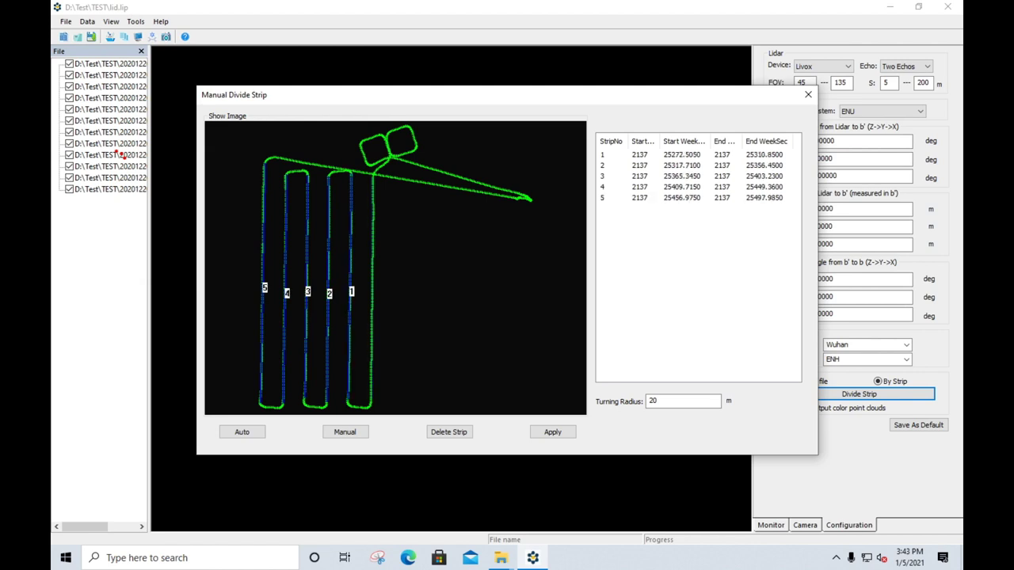
left_click(373, 293)
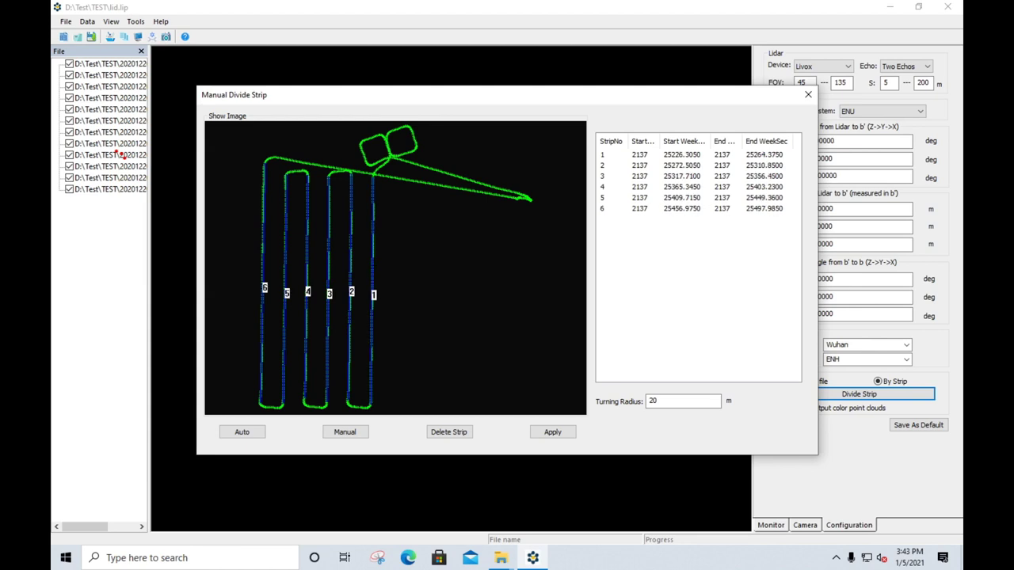
left_click(552, 432)
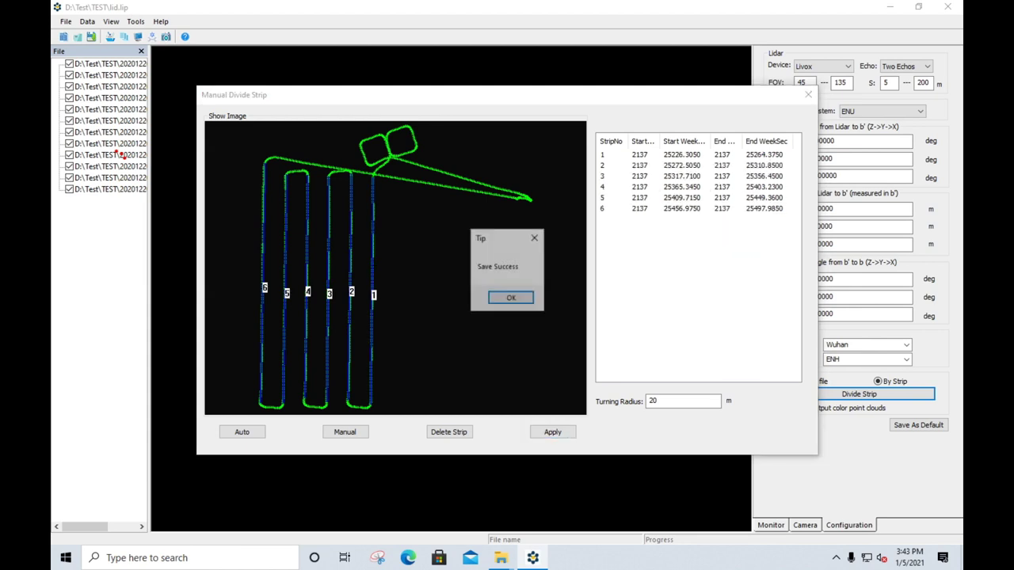
key("Return")
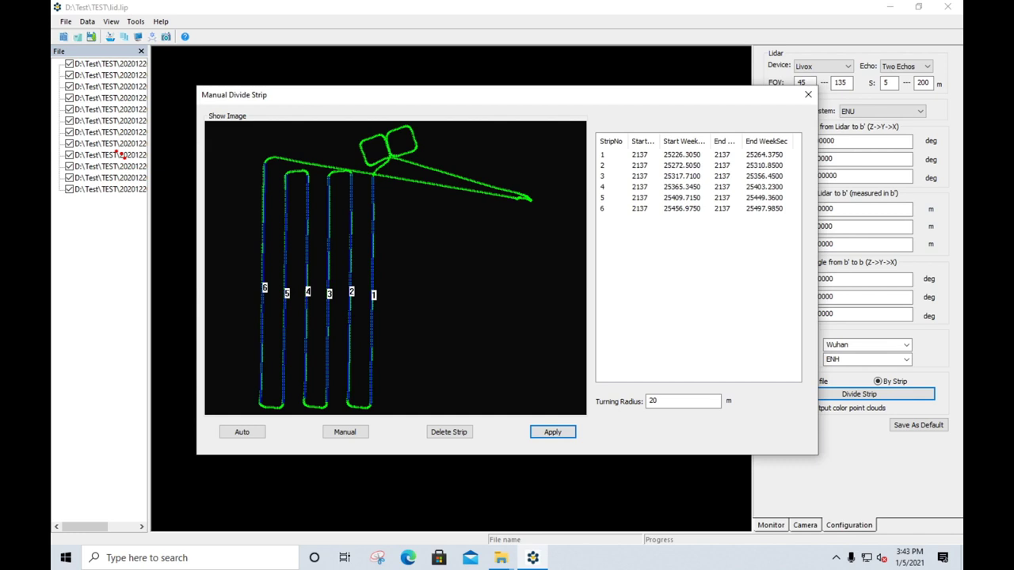
left_click(808, 94)
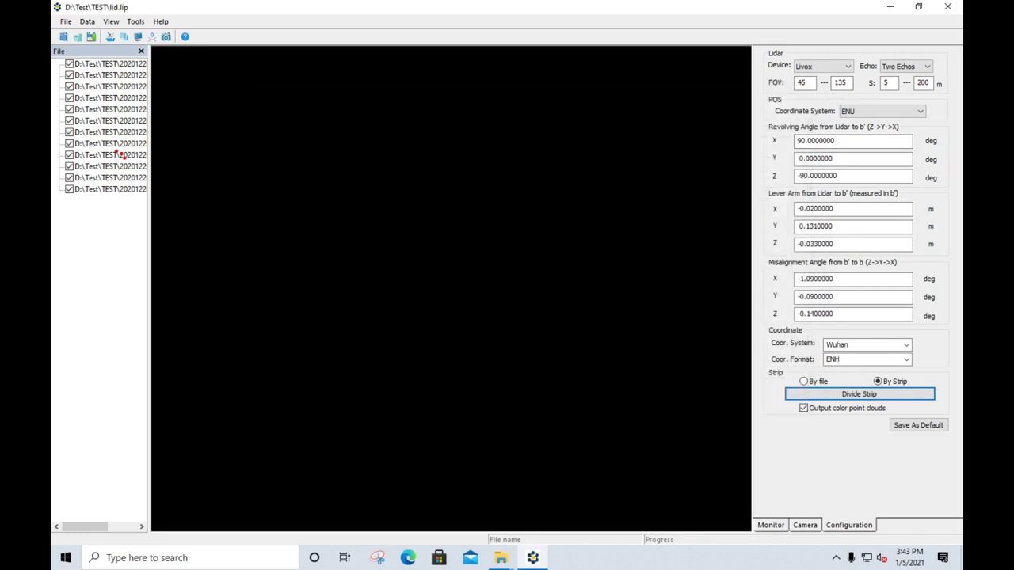
Run the point cloud calculation on the project's LiDAR files.
left_click(88, 21)
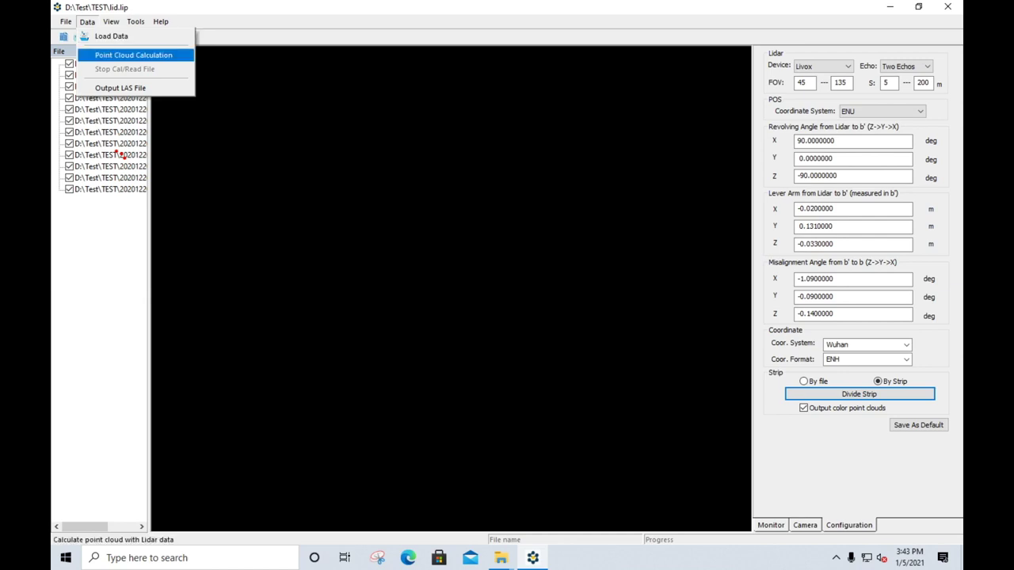
left_click(133, 55)
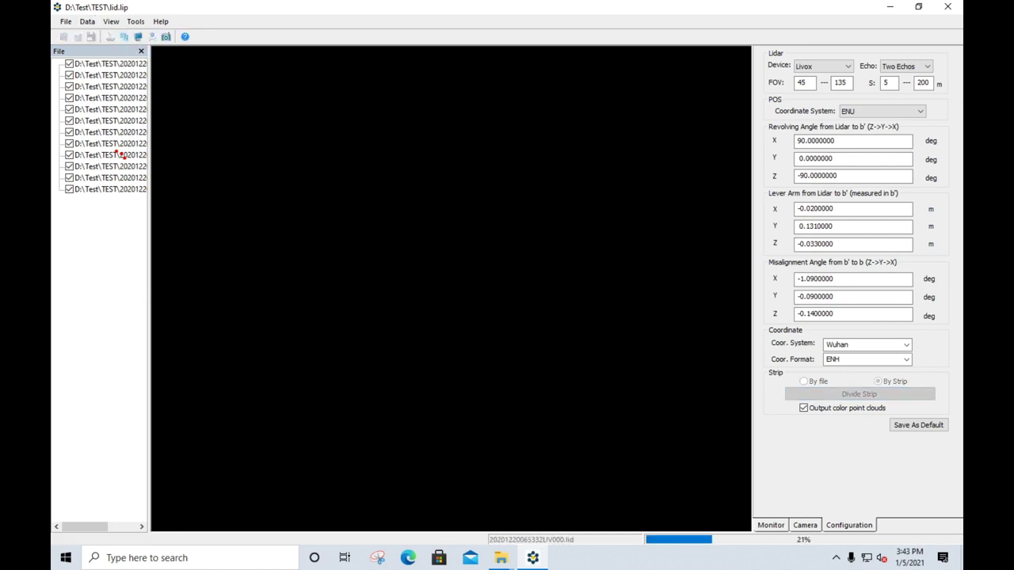